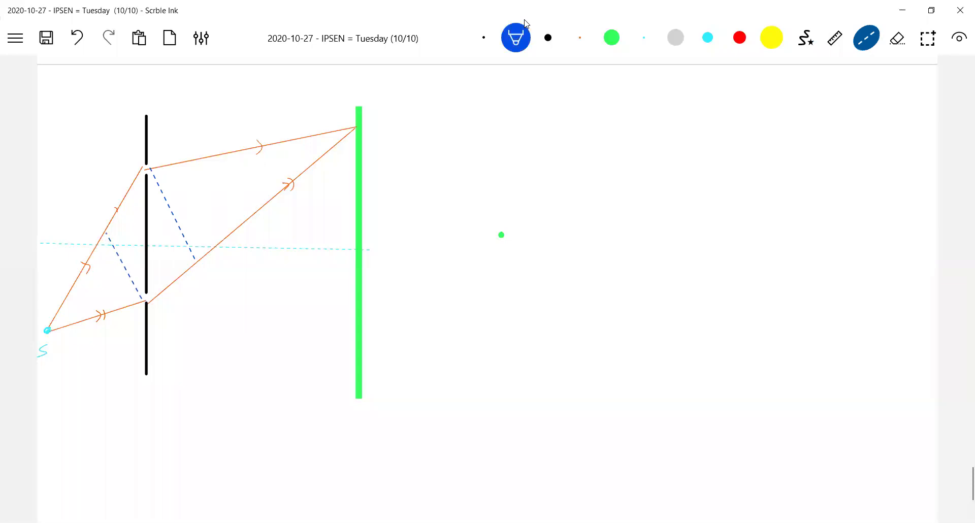
- Shorten the blue dashed line's end and erase part of it
mouse_move(105, 232)
mouse_down()
mouse_move(97, 257)
mouse_move(102, 233)
mouse_up()
mouse_move(175, 208)
mouse_down()
mouse_move(158, 185)
mouse_move(193, 258)
mouse_move(184, 240)
mouse_up()
click(866, 38)
- Draw dimension arrows for the source offset a, the source-to-slit distance and D
click(804, 38)
drag(73, 381, 55, 382)
mouse_move(62, 374)
mouse_down()
mouse_move(62, 387)
mouse_move(83, 386)
mouse_up()
mouse_move(93, 386)
mouse_down()
mouse_move(133, 382)
mouse_move(84, 391)
mouse_up()
drag(81, 387, 77, 394)
mouse_move(45, 257)
mouse_down()
mouse_move(45, 246)
mouse_move(39, 319)
mouse_up()
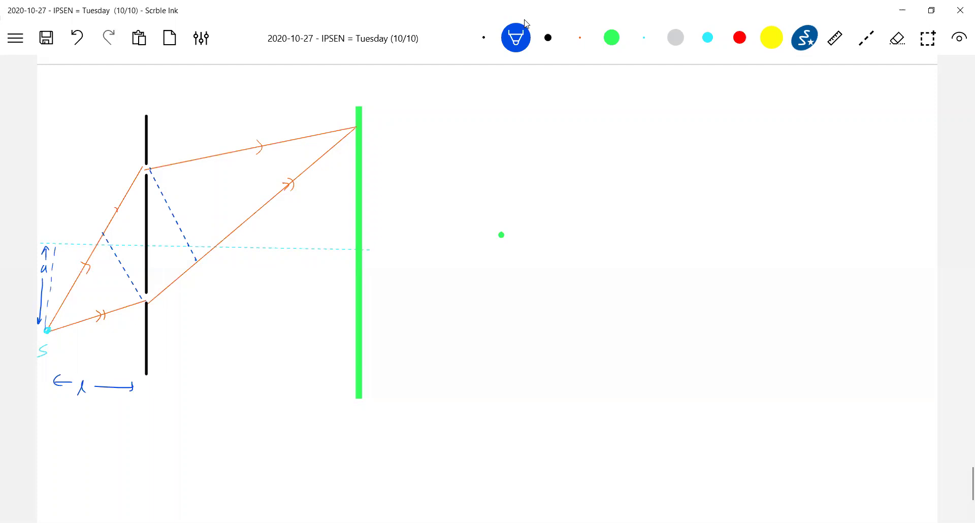
mouse_move(187, 375)
mouse_down()
mouse_move(159, 375)
mouse_move(168, 384)
mouse_up()
mouse_move(195, 374)
mouse_down()
mouse_move(196, 385)
mouse_move(344, 395)
mouse_up()
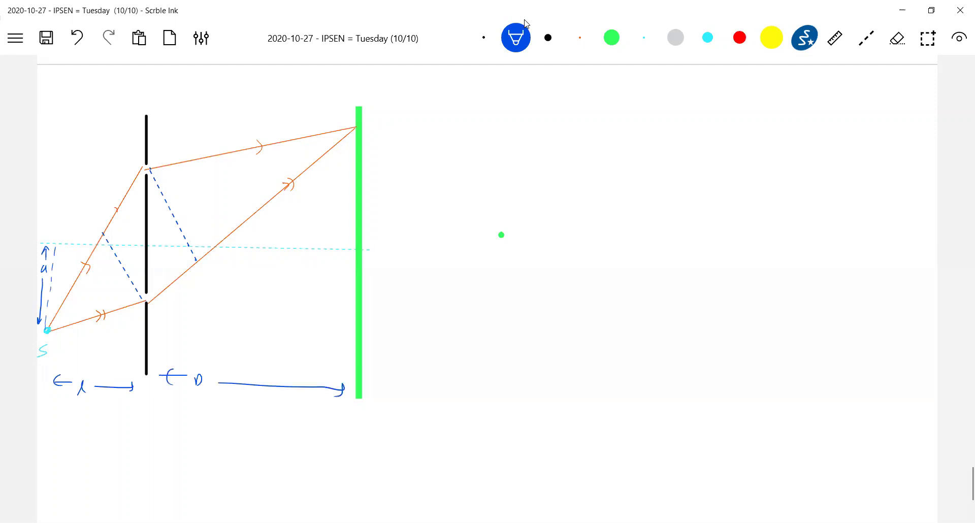
- Label the slits S1 and S2 and write S1S2 = d above them
drag(133, 144, 128, 156)
drag(136, 151, 137, 160)
drag(158, 303, 152, 311)
click(165, 313)
mouse_move(178, 94)
mouse_down()
mouse_move(172, 103)
mouse_move(185, 103)
mouse_up()
mouse_move(194, 95)
mouse_down()
mouse_move(188, 105)
mouse_move(202, 106)
mouse_up()
drag(209, 98, 219, 96)
mouse_move(208, 104)
mouse_down()
mouse_move(231, 104)
mouse_move(201, 109)
mouse_up()
click(237, 84)
click(198, 105)
click(866, 38)
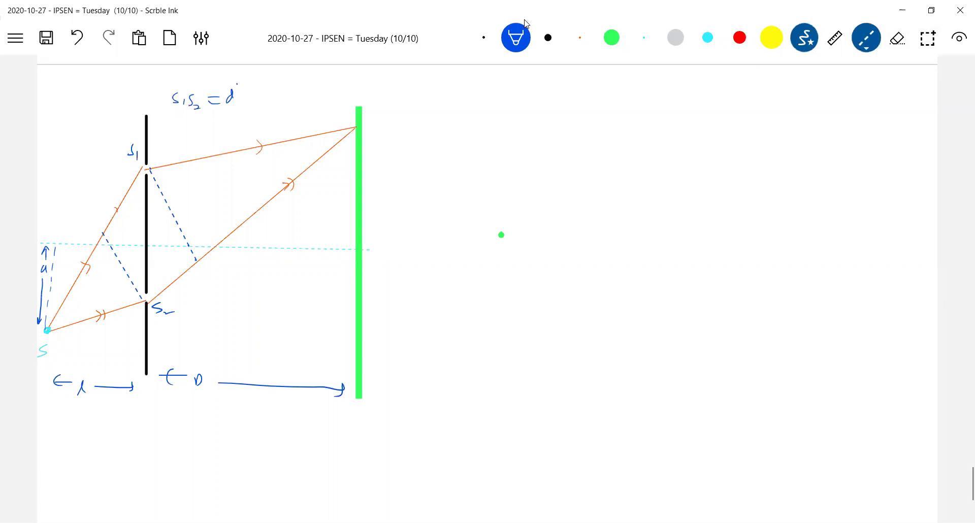
- Replace the blue dashed line with a black dashed line from S to the screen top
drag(149, 242, 233, 192)
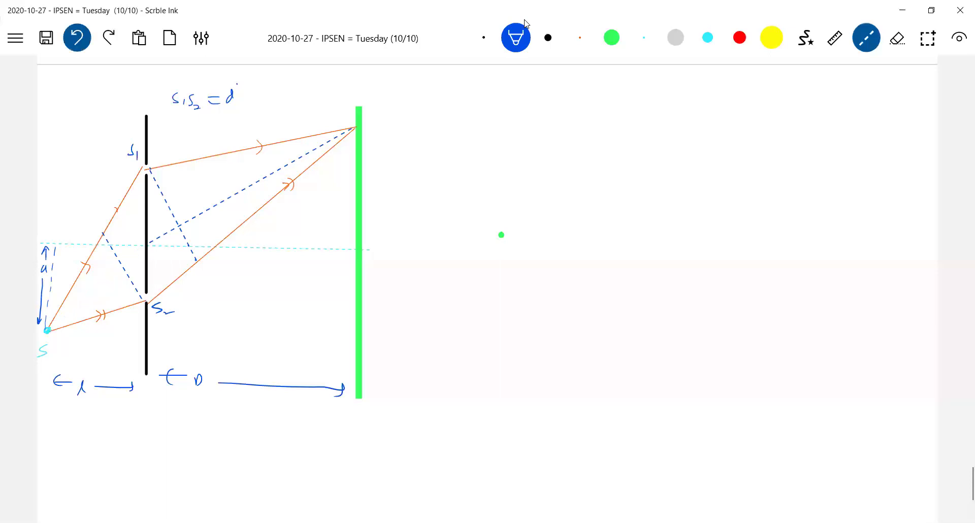
click(77, 37)
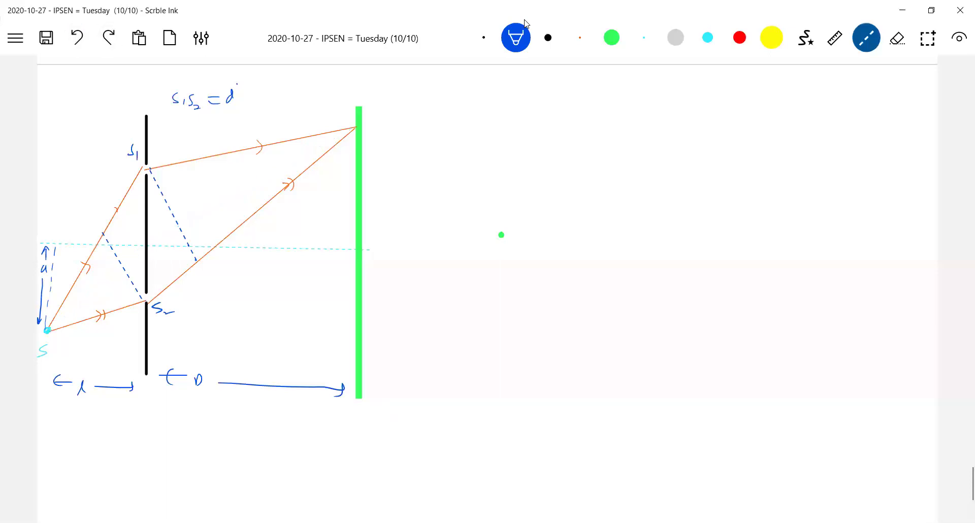
click(484, 37)
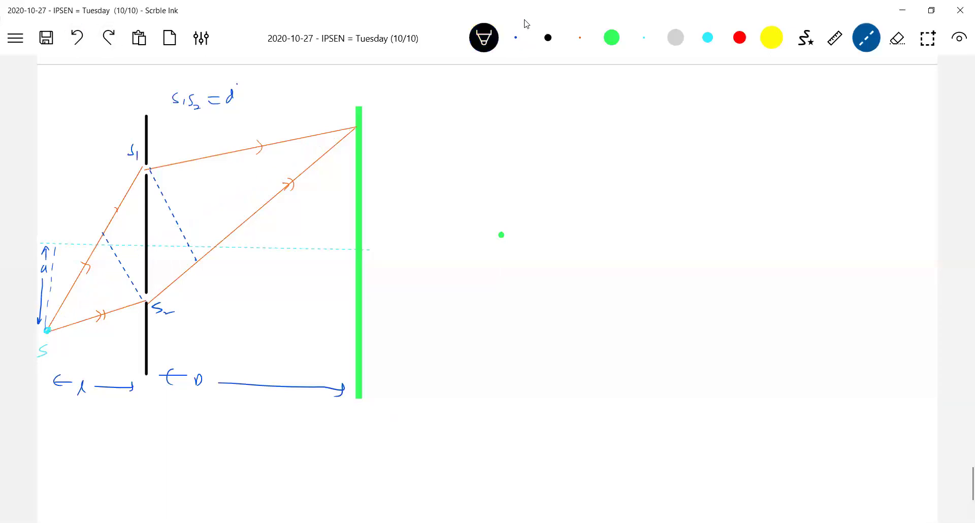
drag(226, 200, 313, 153)
- Mark the angles at S2, beside S1, and θ2 on the central dashed line
key(s)
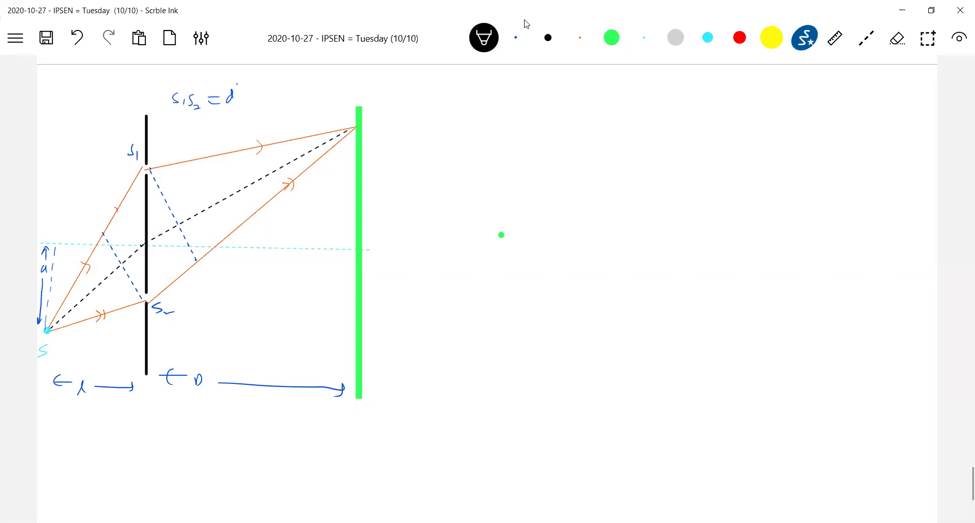
mouse_move(149, 302)
mouse_down()
mouse_move(183, 302)
mouse_move(168, 300)
mouse_move(174, 296)
mouse_up()
drag(153, 171, 175, 171)
drag(170, 165, 171, 170)
drag(160, 234, 176, 239)
- Write the conditions a << l and d << D at the top left
drag(66, 87, 68, 95)
drag(80, 86, 93, 92)
mouse_move(102, 85)
mouse_down()
mouse_move(103, 95)
mouse_move(57, 122)
mouse_move(80, 121)
mouse_up()
mouse_move(93, 115)
mouse_down()
mouse_move(108, 122)
mouse_move(108, 83)
mouse_move(109, 93)
mouse_up()
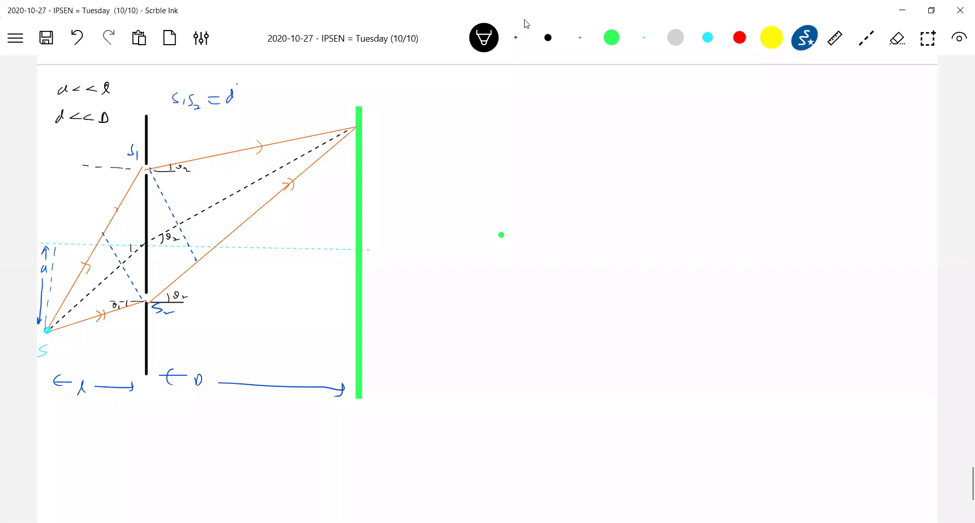
- Remove the stray dashed line, mark θ1 at S1, and label path differences Δx1 and Δx2
key(ctrl+z)
key(ctrl+z)
key(ctrl+z)
drag(132, 177, 135, 168)
drag(120, 173, 117, 179)
drag(372, 136, 377, 123)
mouse_move(101, 197)
mouse_down()
mouse_move(102, 209)
mouse_move(114, 199)
mouse_up()
mouse_move(167, 267)
mouse_down()
mouse_move(168, 277)
mouse_move(179, 272)
mouse_up()
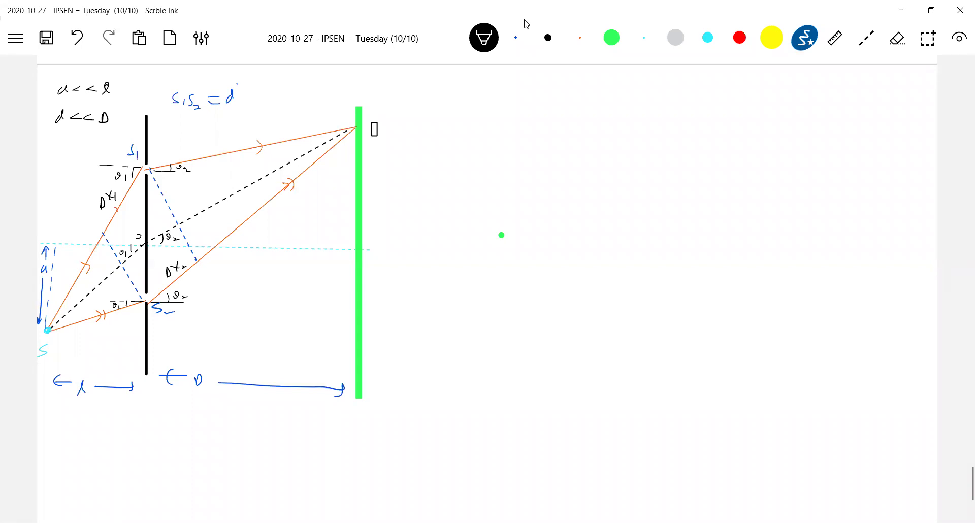
- Write the equation Δx = Δx2 − Δx1 right of the diagram
mouse_move(446, 99)
mouse_down()
mouse_move(445, 111)
mouse_move(468, 109)
mouse_up()
drag(468, 101, 459, 110)
drag(475, 106, 488, 111)
mouse_move(506, 100)
mouse_down()
mouse_move(503, 112)
mouse_move(525, 110)
mouse_up()
mouse_move(525, 100)
mouse_down()
mouse_move(518, 111)
mouse_move(536, 113)
mouse_up()
drag(540, 107, 584, 111)
drag(583, 99, 576, 112)
drag(586, 107, 587, 117)
- Write Δx in terms of dy/D and da/l below it
drag(470, 141, 482, 142)
drag(471, 145, 515, 147)
drag(519, 139, 520, 153)
mouse_move(507, 157)
mouse_down()
mouse_move(530, 155)
mouse_move(514, 174)
mouse_up()
drag(537, 148, 574, 146)
mouse_move(582, 141)
mouse_down()
mouse_move(590, 152)
mouse_move(576, 171)
mouse_up()
mouse_move(442, 138)
mouse_down()
mouse_move(437, 150)
mouse_move(459, 146)
mouse_up()
drag(460, 139, 449, 152)
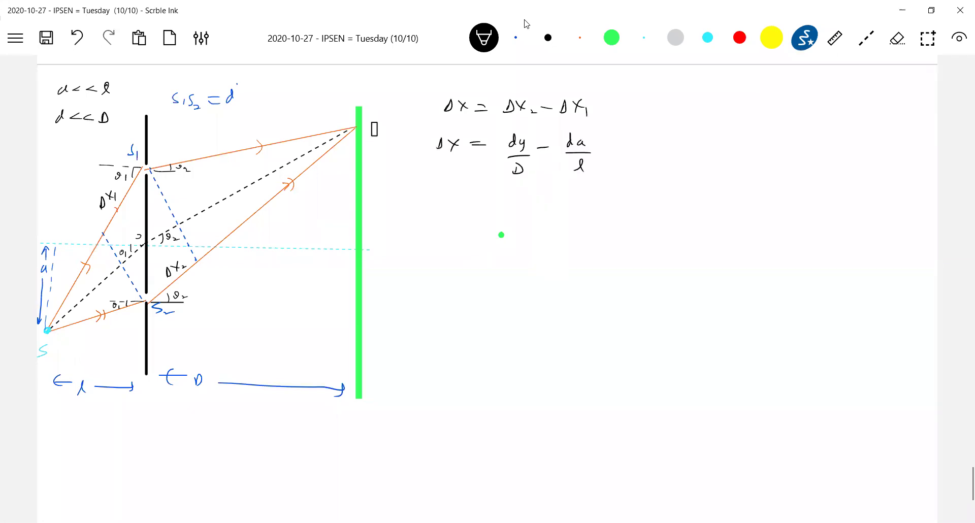
- Write the maximum condition using dy_max/D and the da/l term
drag(450, 201, 448, 210)
mouse_move(456, 194)
mouse_down()
mouse_move(465, 213)
mouse_move(486, 204)
mouse_up()
drag(477, 209, 506, 209)
mouse_move(510, 199)
mouse_down()
mouse_move(512, 217)
mouse_move(529, 212)
mouse_up()
drag(534, 208, 531, 212)
mouse_move(536, 208)
mouse_down()
mouse_move(542, 213)
mouse_move(505, 196)
mouse_move(499, 210)
mouse_move(534, 218)
mouse_move(516, 235)
mouse_up()
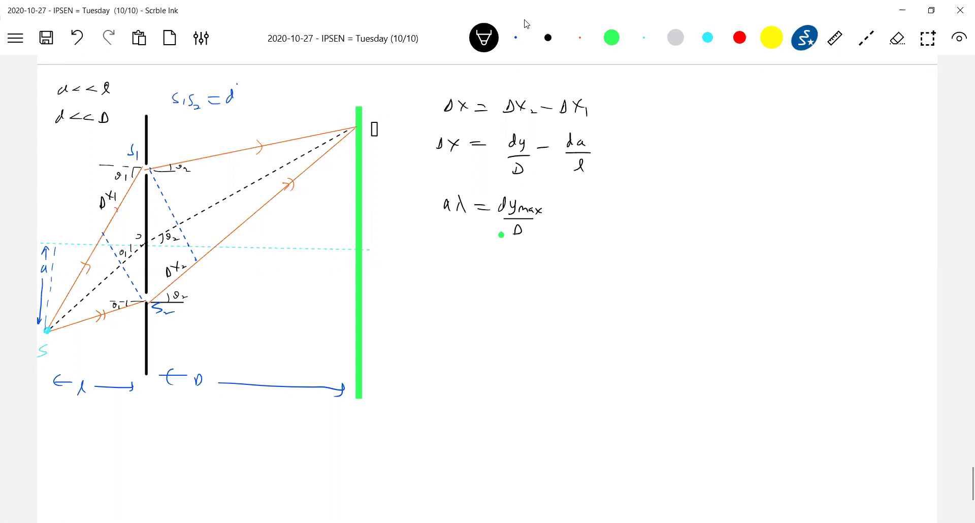
drag(554, 210, 576, 213)
drag(582, 212, 590, 213)
mouse_move(574, 220)
mouse_down()
mouse_move(593, 220)
mouse_move(587, 236)
mouse_up()
- Solve for the result y_max = nλD/d + Da/l
drag(459, 263, 459, 282)
drag(469, 281, 486, 280)
drag(489, 277, 500, 282)
drag(507, 272, 517, 273)
drag(507, 279, 535, 271)
drag(539, 271, 539, 279)
mouse_move(551, 268)
mouse_down()
mouse_move(560, 287)
mouse_move(542, 311)
mouse_move(583, 272)
mouse_move(577, 279)
mouse_move(598, 274)
mouse_up()
drag(598, 264, 622, 282)
mouse_move(603, 288)
mouse_down()
mouse_move(612, 300)
mouse_move(604, 300)
mouse_up()
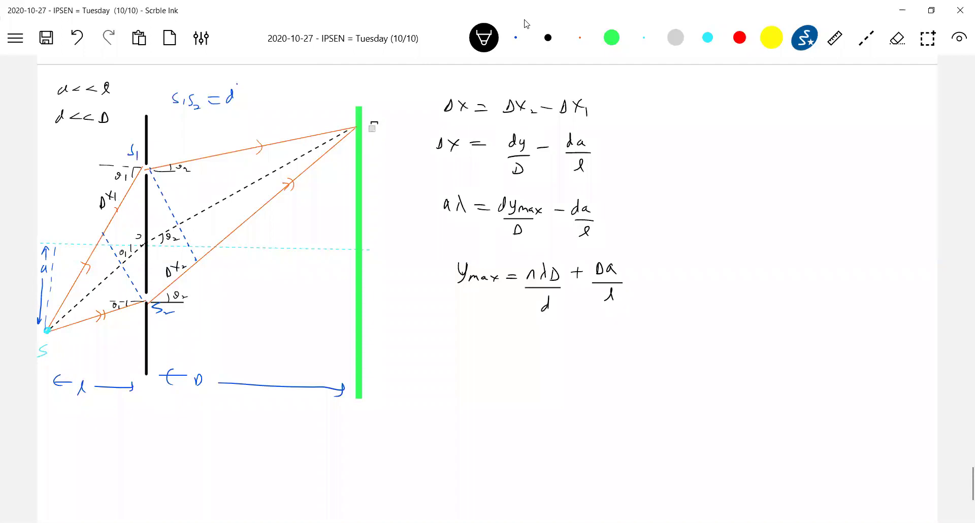
- Label the screen-top point P and add an orange central-maximum mark below it
drag(369, 122, 370, 127)
click(958, 37)
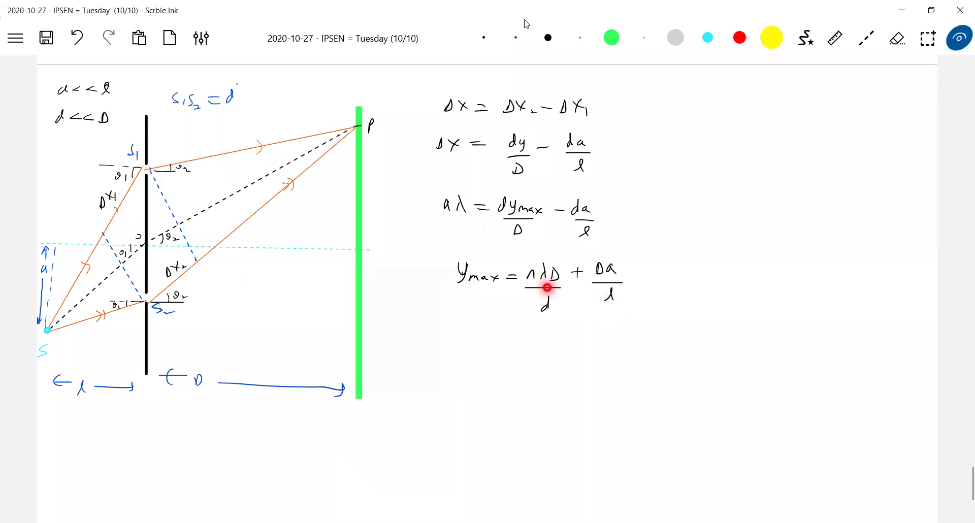
click(579, 37)
mouse_move(352, 179)
mouse_down()
mouse_move(376, 180)
mouse_move(334, 180)
mouse_move(376, 177)
mouse_move(372, 195)
mouse_up()
- Draw blue fringe strokes above and below the orange mark and label it cm
click(515, 37)
drag(347, 201, 370, 201)
drag(348, 207, 374, 212)
drag(349, 218, 373, 218)
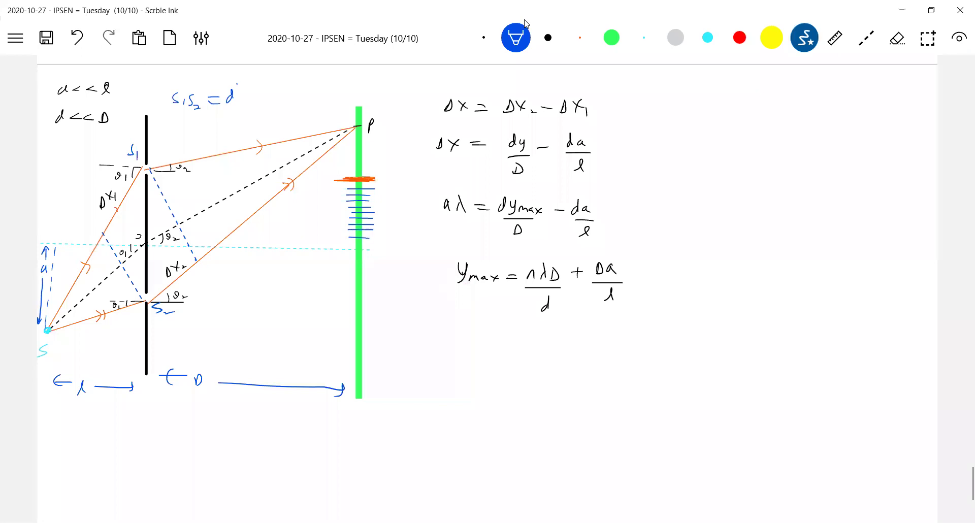
drag(347, 243, 372, 243)
drag(346, 251, 370, 255)
drag(344, 262, 367, 269)
drag(347, 167, 376, 163)
mouse_move(347, 153)
mouse_down()
mouse_move(371, 152)
mouse_move(367, 145)
mouse_up()
drag(351, 138, 374, 139)
drag(344, 133, 367, 128)
drag(348, 121, 367, 115)
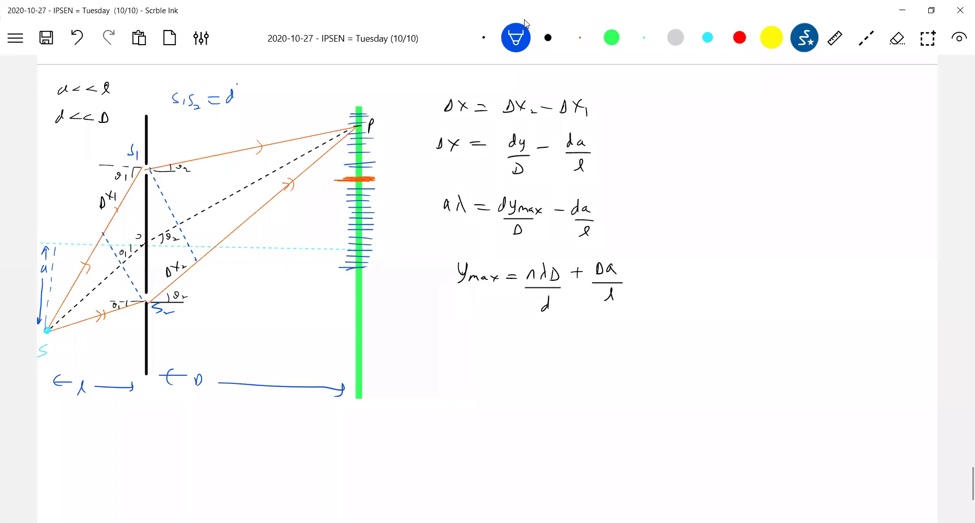
drag(389, 177, 404, 188)
- Lasso the equations ending in y_max = nλD/d + Da/l and drag them under the diagram
scroll(525, 24, down, 1)
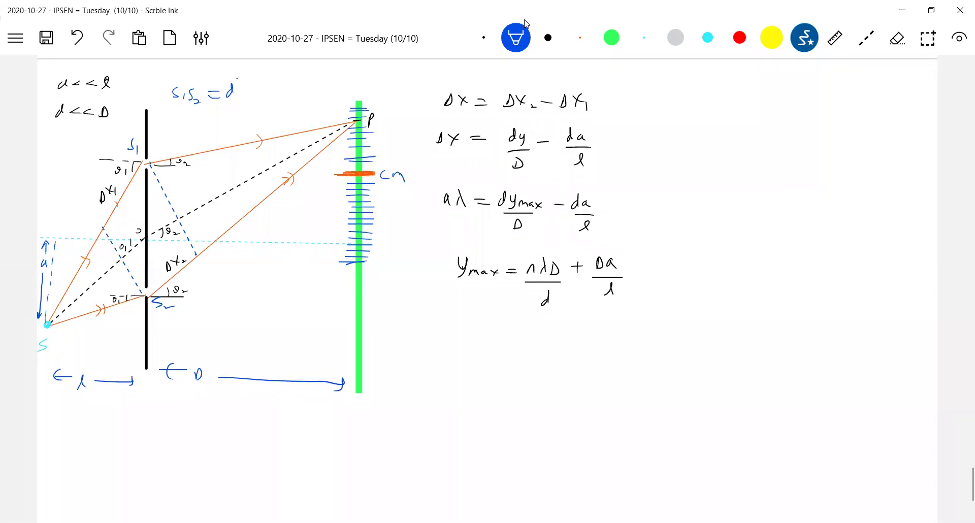
key(s)
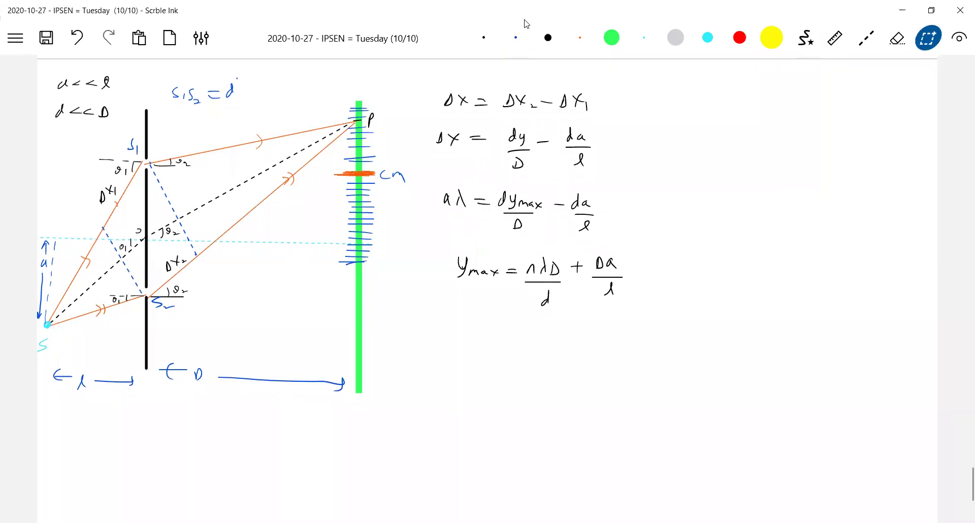
mouse_move(410, 72)
mouse_down()
mouse_move(454, 281)
mouse_move(721, 383)
mouse_up()
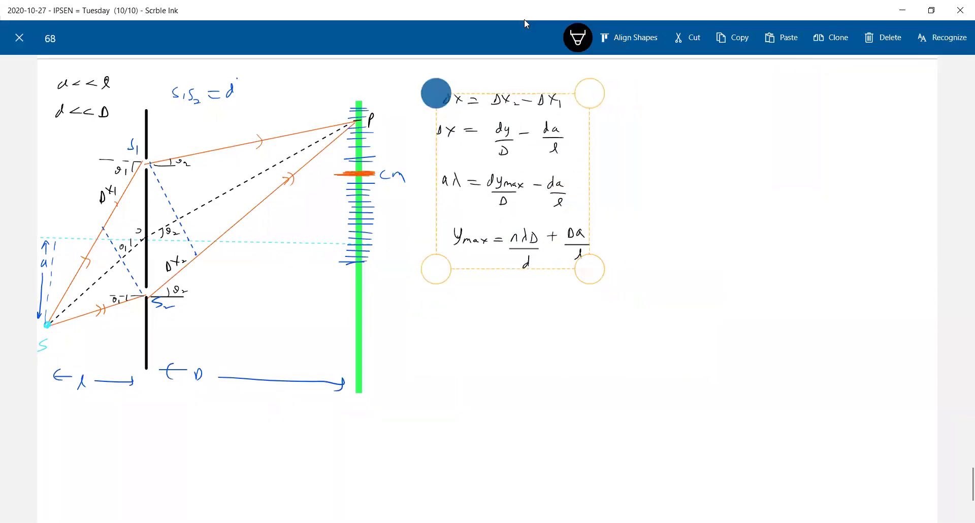
mouse_move(435, 93)
mouse_down()
mouse_move(461, 227)
mouse_move(148, 374)
mouse_move(413, 272)
mouse_move(423, 247)
mouse_move(205, 379)
mouse_move(133, 392)
mouse_move(170, 392)
mouse_move(139, 389)
mouse_move(151, 392)
mouse_up()
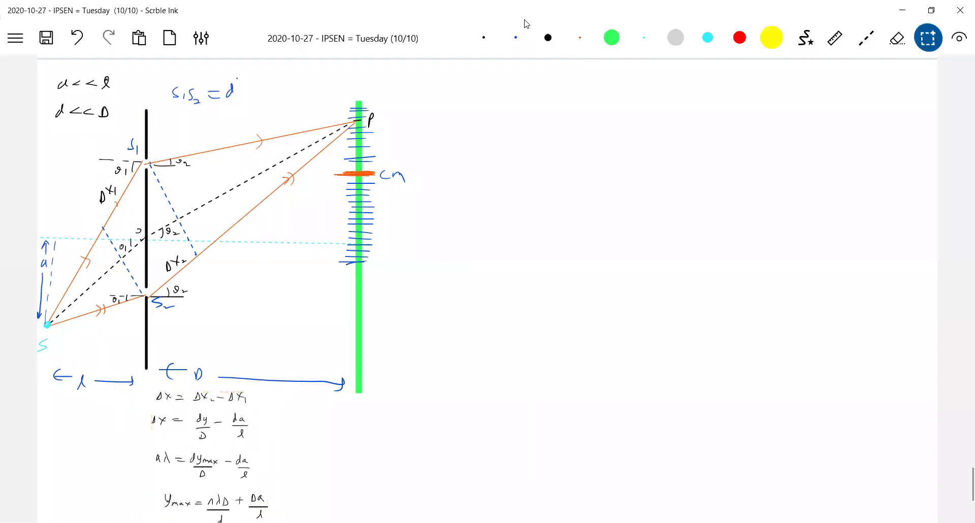
scroll(487, 285, down, 1)
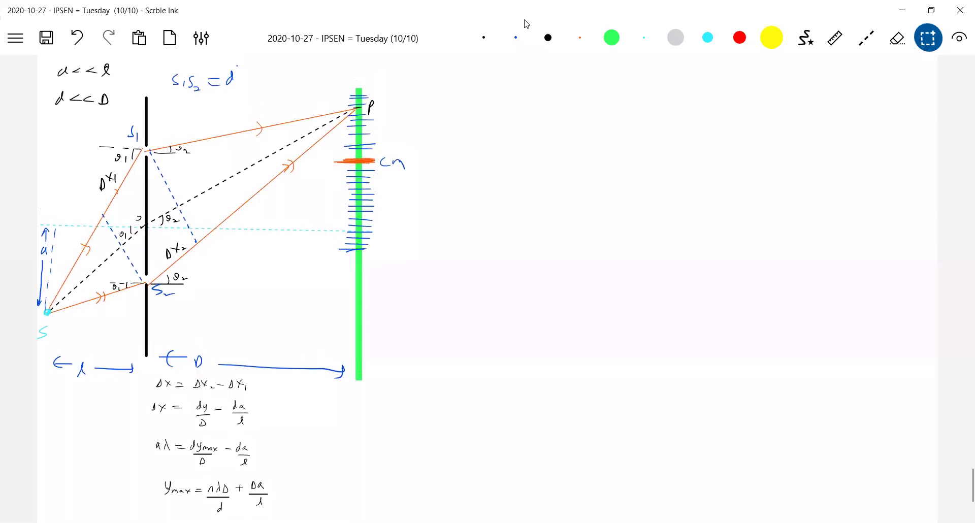
key(4)
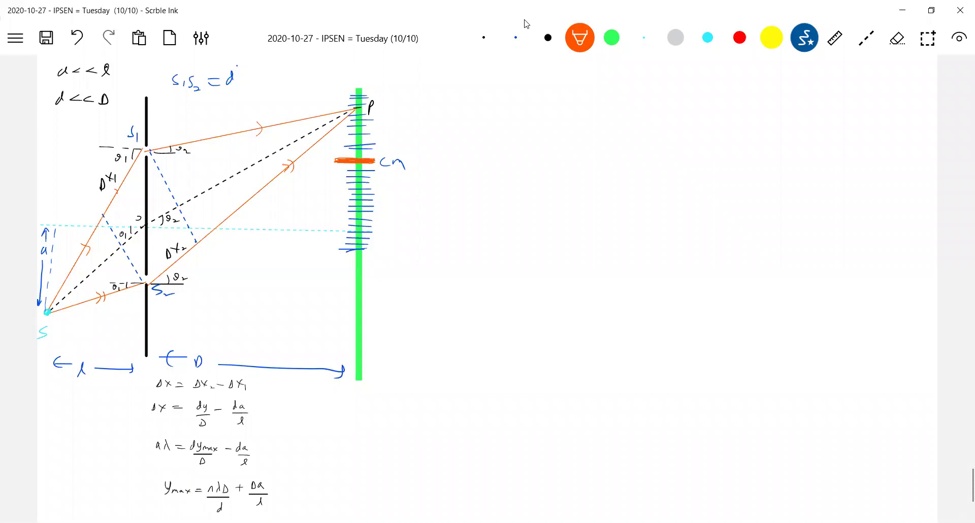
key(s)
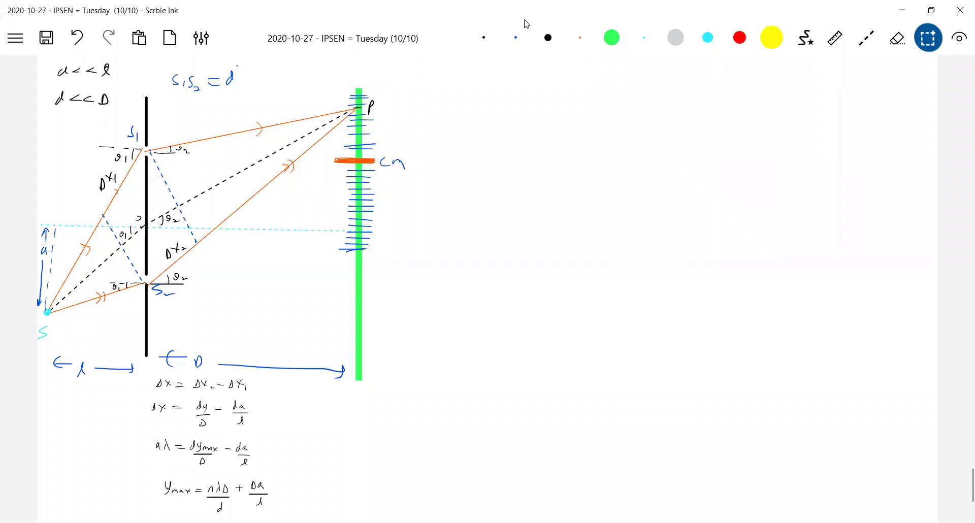
- Duplicate the left diagram, move the copy right, and erase its equations and orange cm mark
mouse_move(40, 59)
mouse_down()
mouse_move(41, 361)
mouse_move(170, 409)
mouse_move(414, 415)
mouse_move(285, 58)
mouse_up()
click(831, 37)
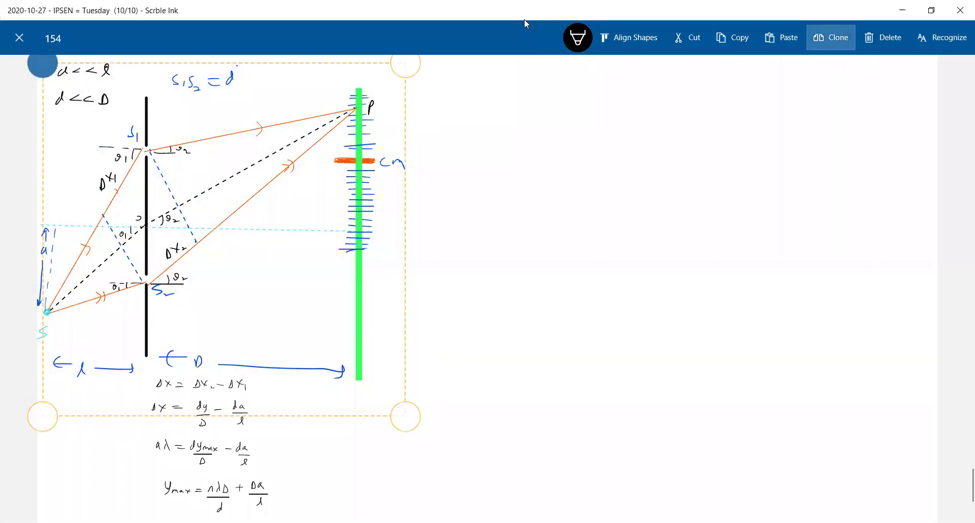
mouse_move(76, 80)
mouse_down()
mouse_move(233, 100)
mouse_move(415, 100)
mouse_move(474, 63)
mouse_move(483, 76)
mouse_move(522, 87)
mouse_move(568, 58)
mouse_up()
mouse_move(757, 384)
mouse_down()
mouse_move(663, 381)
mouse_move(772, 385)
mouse_move(740, 397)
mouse_move(764, 404)
mouse_move(755, 405)
mouse_move(726, 396)
mouse_move(771, 378)
mouse_up()
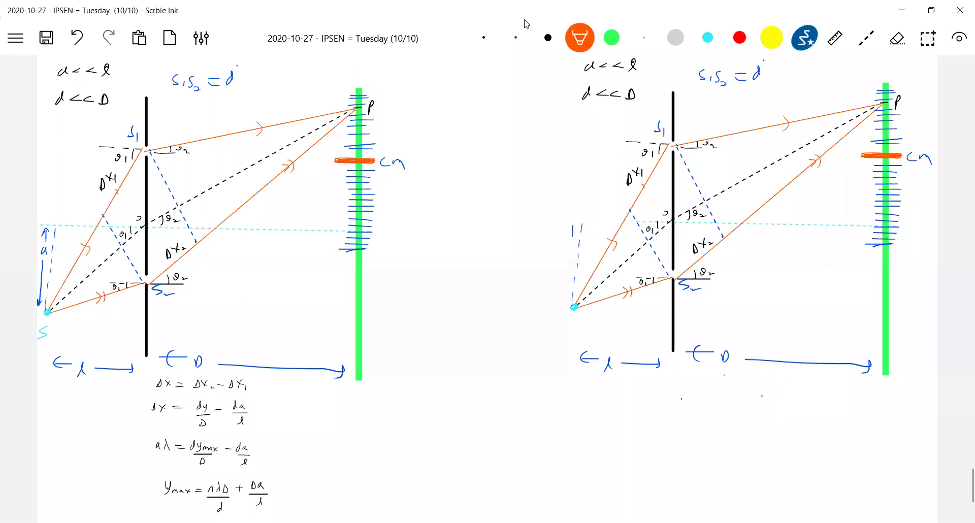
drag(863, 155, 931, 162)
- Mark the central maximum on the axis in orange, add blue fringe ticks, and label it cm
click(520, 29)
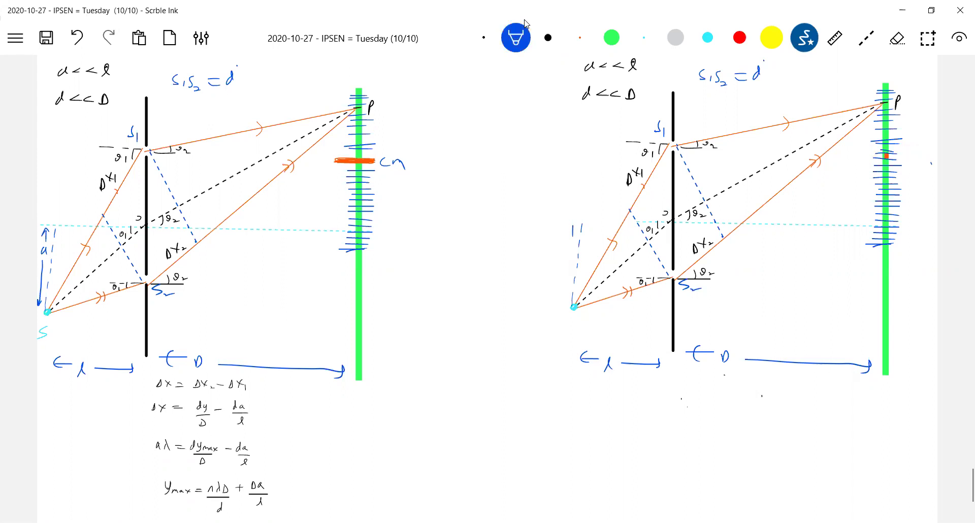
key(4)
mouse_move(871, 227)
mouse_down()
mouse_move(906, 227)
mouse_move(873, 227)
mouse_up()
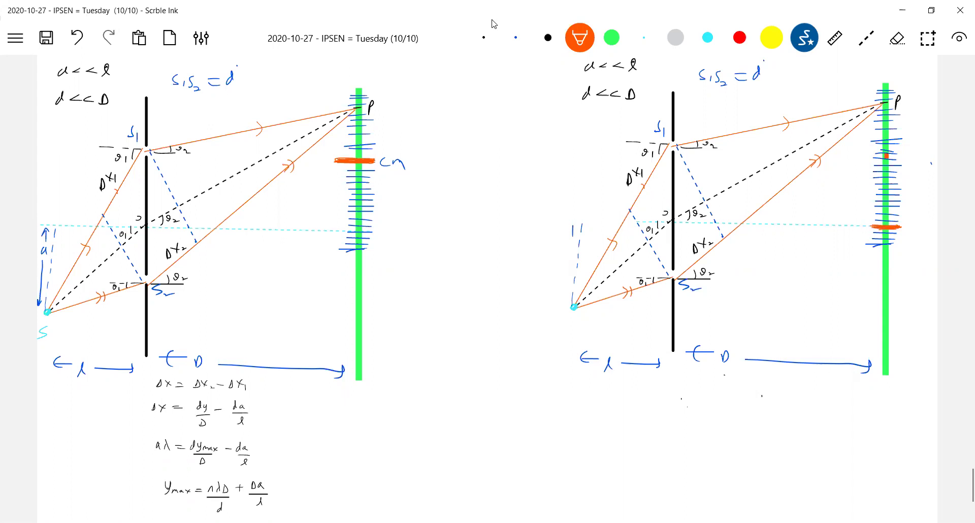
key(2)
drag(872, 253, 899, 257)
drag(876, 266, 900, 265)
drag(876, 272, 902, 279)
drag(878, 285, 900, 292)
drag(871, 305, 899, 305)
drag(915, 228, 930, 236)
- Erase the old rays toward P and the θ2 label using a fine eraser
drag(807, 168, 785, 189)
click(897, 38)
click(897, 37)
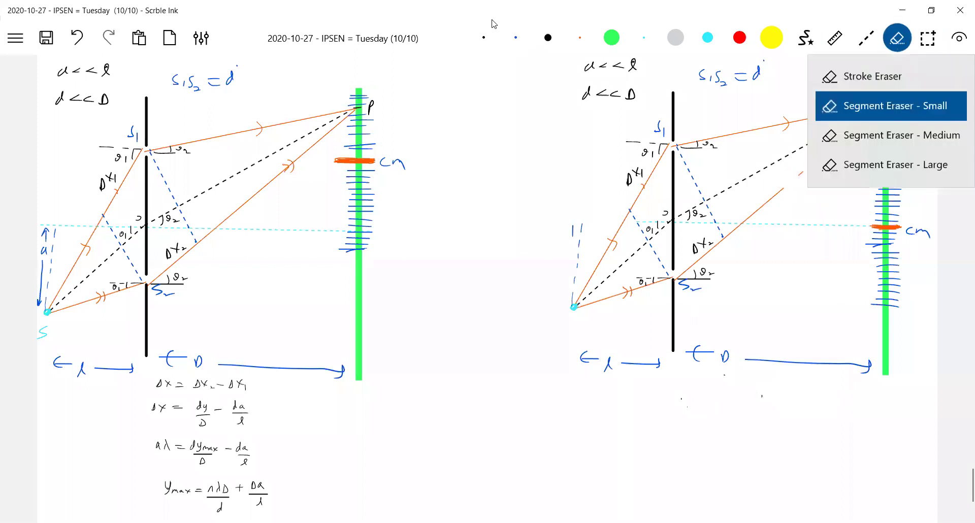
click(897, 38)
drag(825, 152, 820, 157)
click(516, 38)
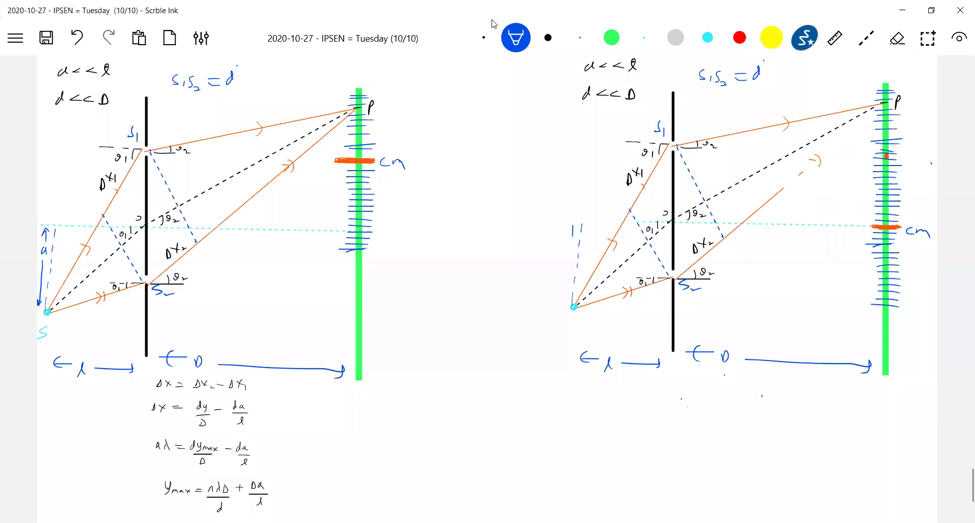
mouse_move(787, 120)
mouse_down()
mouse_move(773, 183)
mouse_move(779, 196)
mouse_move(820, 154)
mouse_move(703, 208)
mouse_move(707, 191)
mouse_move(702, 214)
mouse_move(716, 231)
mouse_move(696, 245)
mouse_move(719, 269)
mouse_move(687, 282)
mouse_move(713, 274)
mouse_move(696, 288)
mouse_up()
drag(680, 146, 713, 145)
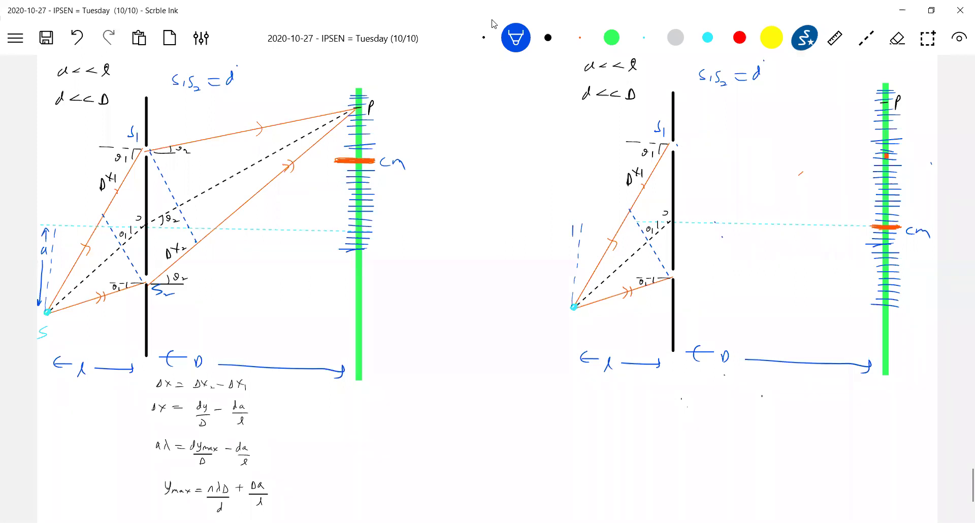
- Draw orange rays from S1 and S2 to cm and a hatched slab t behind S2
click(579, 37)
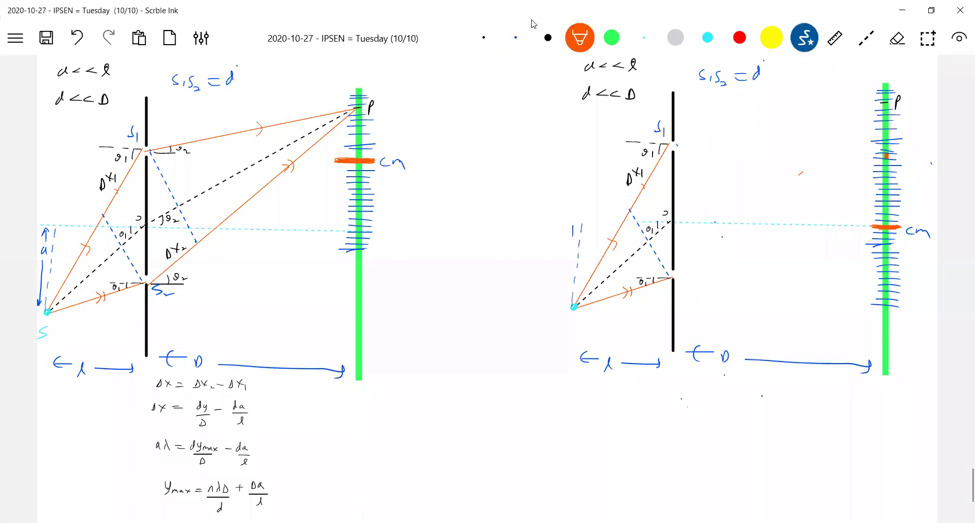
drag(675, 145, 873, 226)
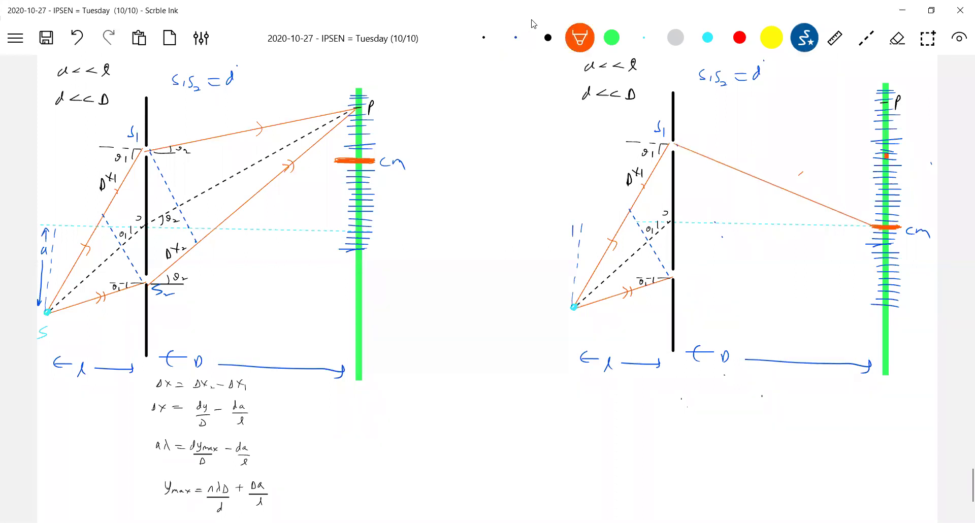
drag(673, 278, 874, 232)
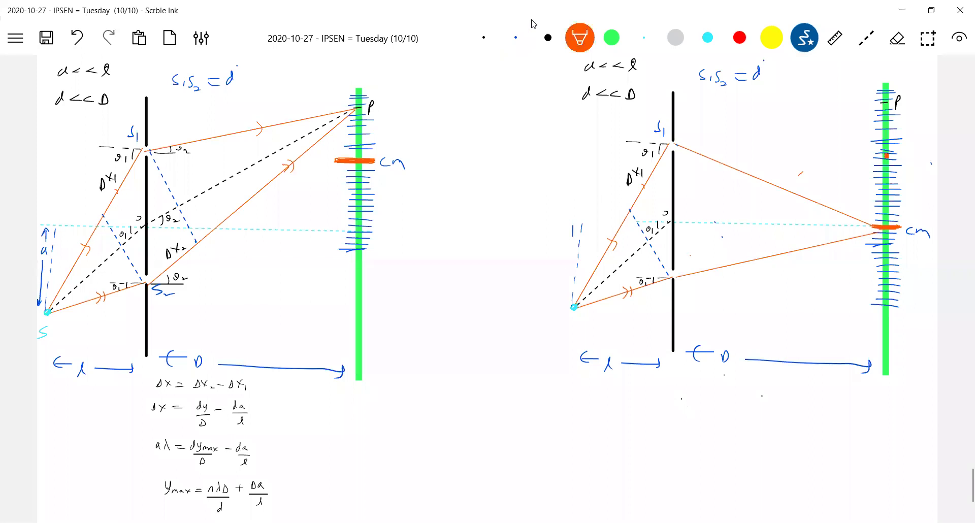
click(515, 37)
mouse_move(689, 255)
mouse_down()
mouse_move(685, 287)
mouse_move(694, 272)
mouse_move(695, 285)
mouse_up()
mouse_move(704, 239)
mouse_down()
mouse_move(697, 284)
mouse_move(707, 277)
mouse_up()
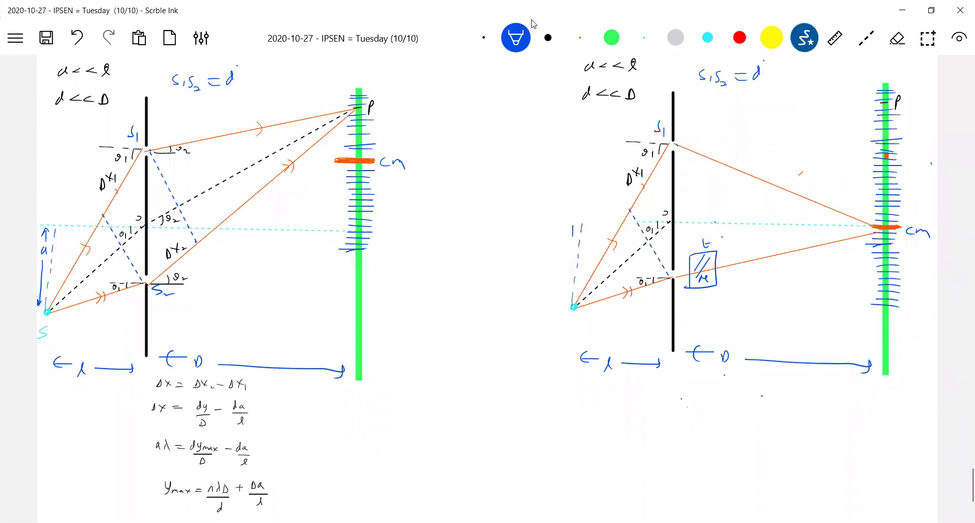
mouse_move(576, 238)
mouse_down()
mouse_move(574, 273)
mouse_move(577, 266)
mouse_up()
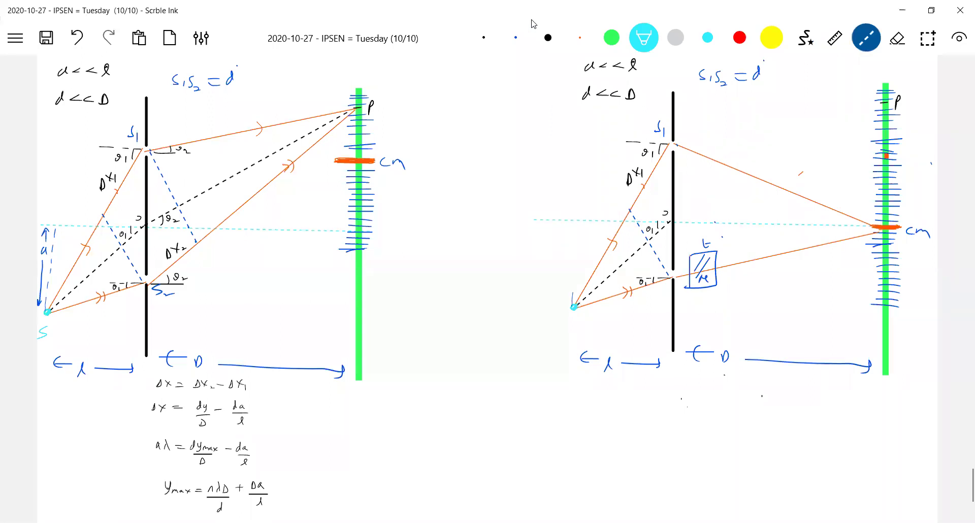
- In cyan ink, label the source's offset from the axis as a, with arrowheads
click(805, 38)
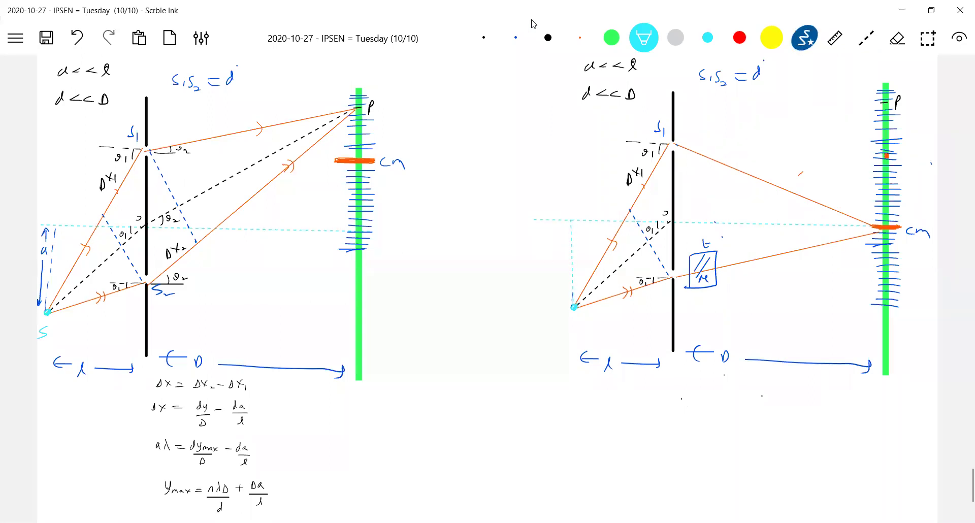
mouse_move(559, 257)
mouse_down()
mouse_move(559, 266)
mouse_move(565, 234)
mouse_up()
drag(558, 280, 555, 300)
- Write the path difference Δx = Δx2 − Δx1 = (μ−1)t − da/l below the diagram
mouse_move(566, 402)
mouse_down()
mouse_move(571, 414)
mouse_move(605, 408)
mouse_up()
drag(593, 414, 645, 414)
mouse_move(645, 405)
mouse_down()
mouse_move(638, 413)
mouse_move(669, 412)
mouse_up()
mouse_move(680, 404)
mouse_down()
mouse_move(676, 415)
mouse_move(700, 419)
mouse_up()
drag(712, 410, 721, 410)
drag(713, 416, 773, 417)
mouse_move(782, 403)
mouse_down()
mouse_move(784, 423)
mouse_move(741, 424)
mouse_move(796, 417)
mouse_up()
drag(794, 410, 842, 417)
mouse_move(847, 404)
mouse_down()
mouse_move(851, 418)
mouse_move(842, 417)
mouse_move(858, 413)
mouse_up()
mouse_move(837, 422)
mouse_down()
mouse_move(867, 420)
mouse_move(857, 437)
mouse_up()
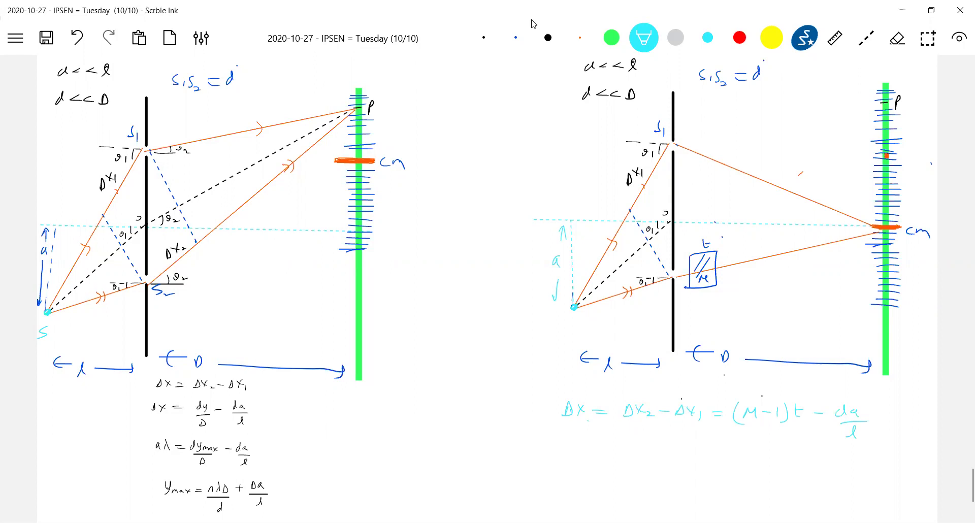
- Set the path difference to zero: 0 = (μ−1)t − da/l
drag(615, 452, 640, 453)
drag(628, 459, 691, 456)
mouse_move(708, 453)
mouse_down()
mouse_move(707, 468)
mouse_move(666, 469)
mouse_up()
mouse_move(717, 447)
mouse_down()
mouse_move(717, 462)
mouse_move(743, 457)
mouse_up()
drag(755, 451, 753, 462)
drag(760, 445, 772, 461)
mouse_move(751, 468)
mouse_down()
mouse_move(778, 468)
mouse_move(762, 482)
mouse_move(816, 462)
mouse_up()
- Solve for the slab thickness, writing t = da / l(μ−1)
drag(821, 463, 832, 462)
drag(821, 466, 874, 467)
drag(856, 470, 884, 470)
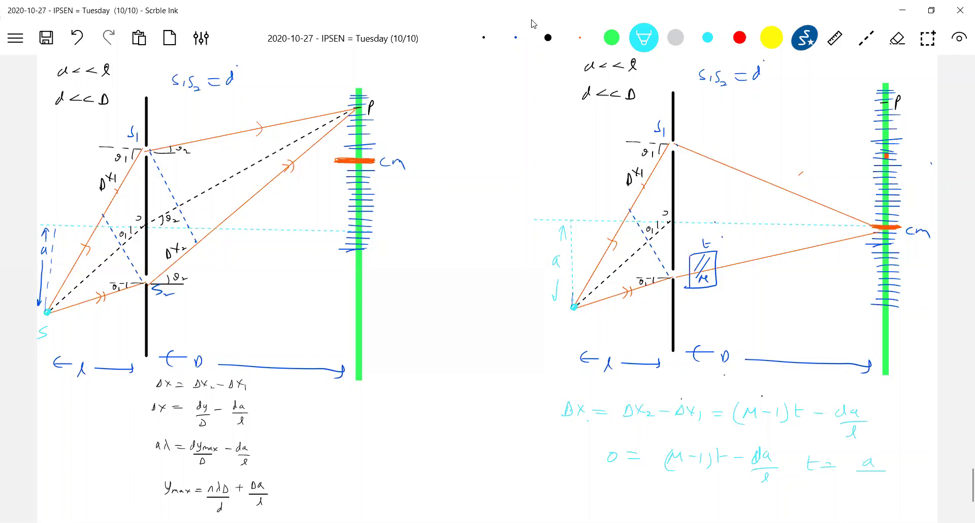
drag(862, 479, 863, 492)
mouse_move(874, 479)
mouse_down()
mouse_move(873, 493)
mouse_move(914, 500)
mouse_up()
drag(863, 458, 888, 466)
- Rewrite the d in the da/l term and correct t's numerator to da
drag(753, 462, 762, 449)
drag(757, 453, 759, 462)
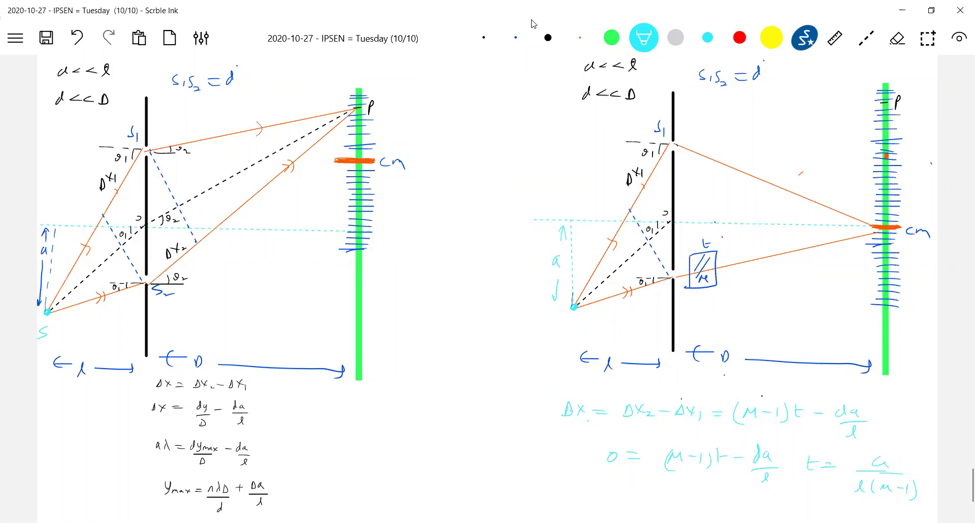
drag(871, 463, 885, 466)
- Label the dashed line 'axis' and add orange arrows on the lower and upper rays
drag(747, 202, 744, 207)
drag(761, 220, 768, 216)
click(579, 37)
drag(770, 253, 781, 261)
drag(745, 171, 746, 180)
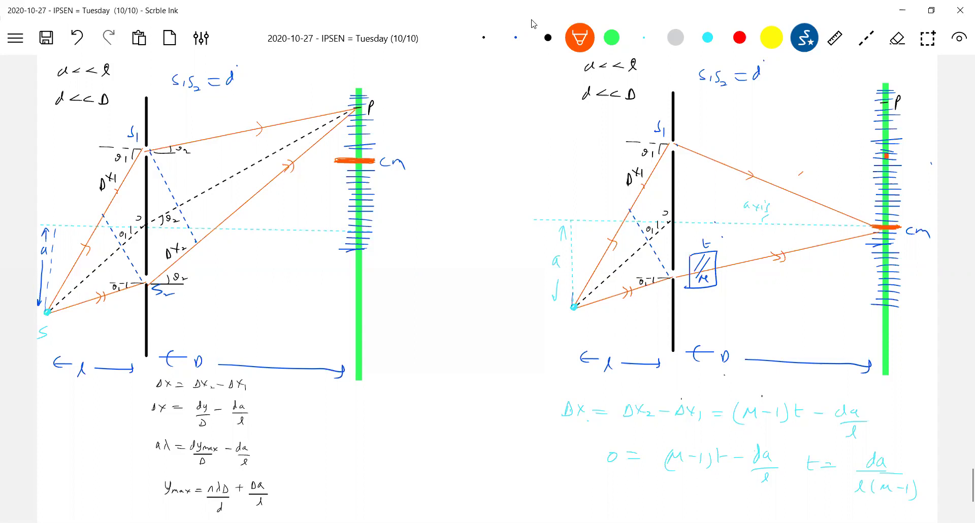
- Select the whole right double-slit diagram and duplicate it
scroll(482, 284, up, 1)
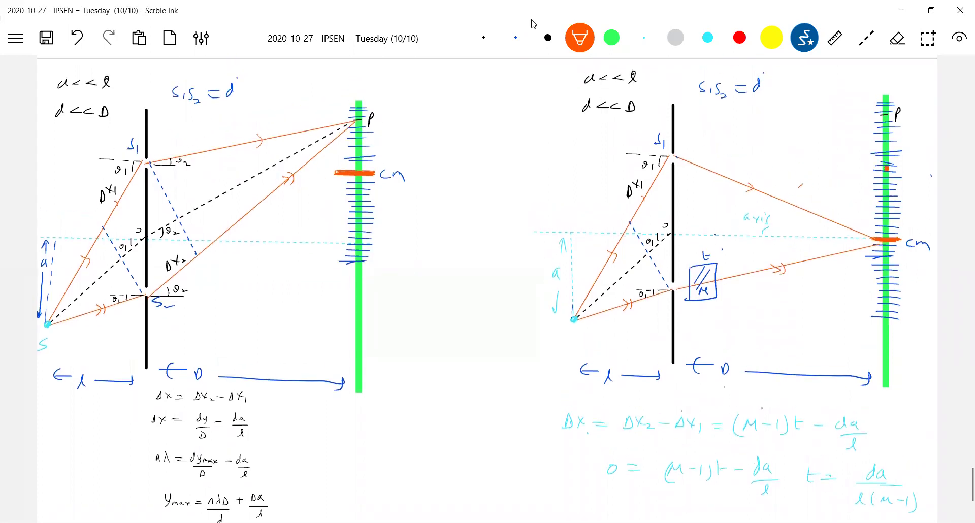
key(ctrl+a)
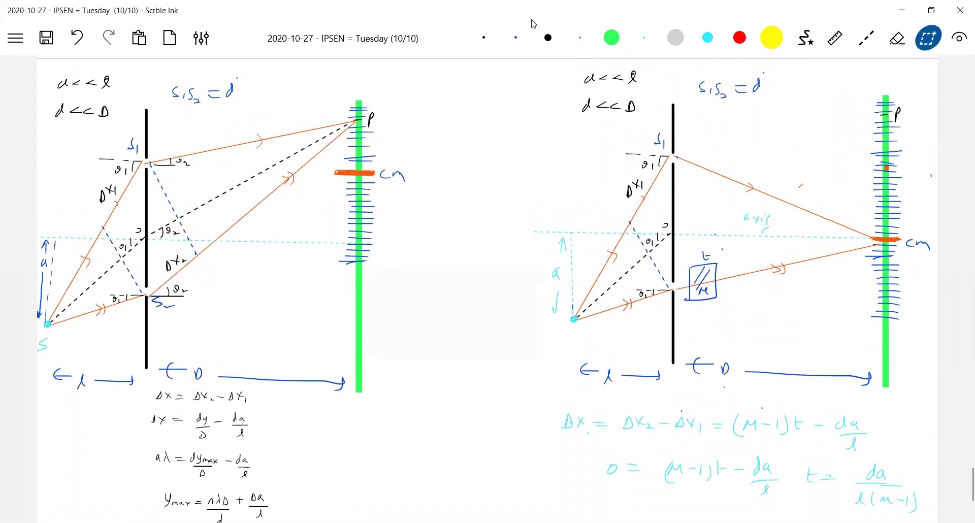
mouse_move(474, 82)
mouse_down()
mouse_move(483, 332)
mouse_move(735, 422)
mouse_move(934, 435)
mouse_up()
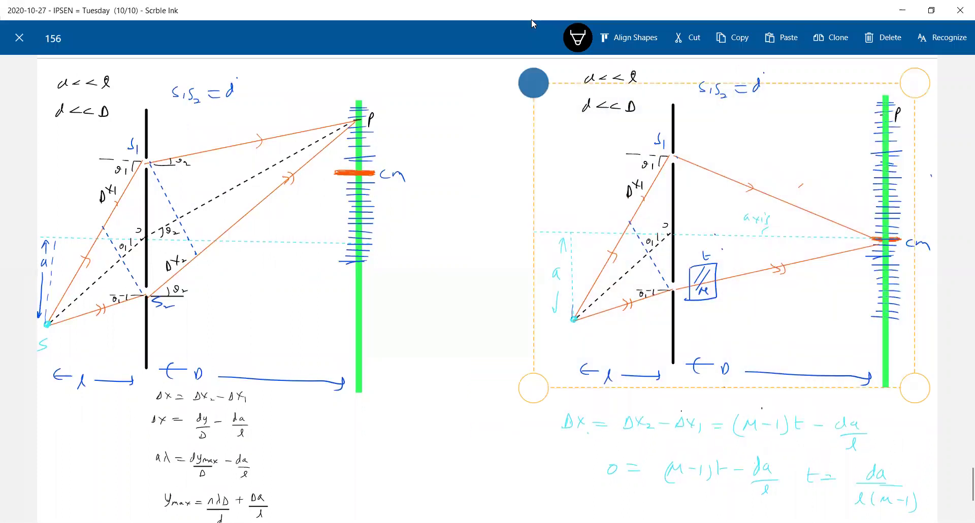
click(830, 37)
- Move the copy down onto the last page at the left, clear of the equations, and deselect it
mouse_move(609, 111)
mouse_down()
mouse_move(617, 120)
mouse_move(467, 490)
mouse_up()
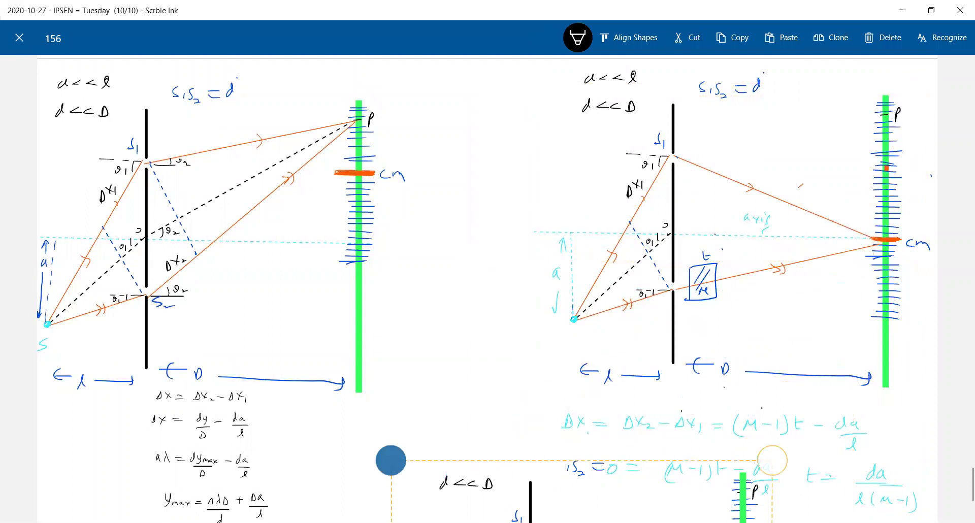
scroll(486, 287, down, 3)
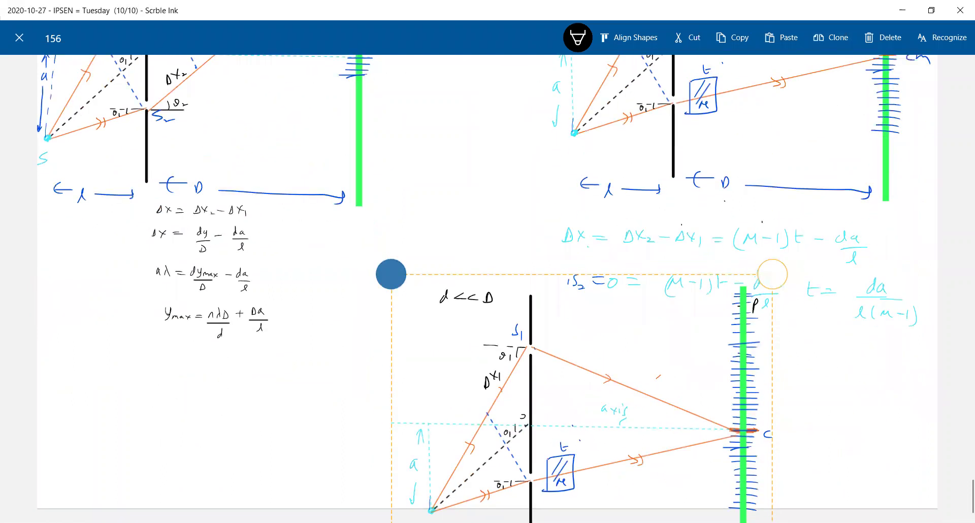
scroll(486, 288, down, 5)
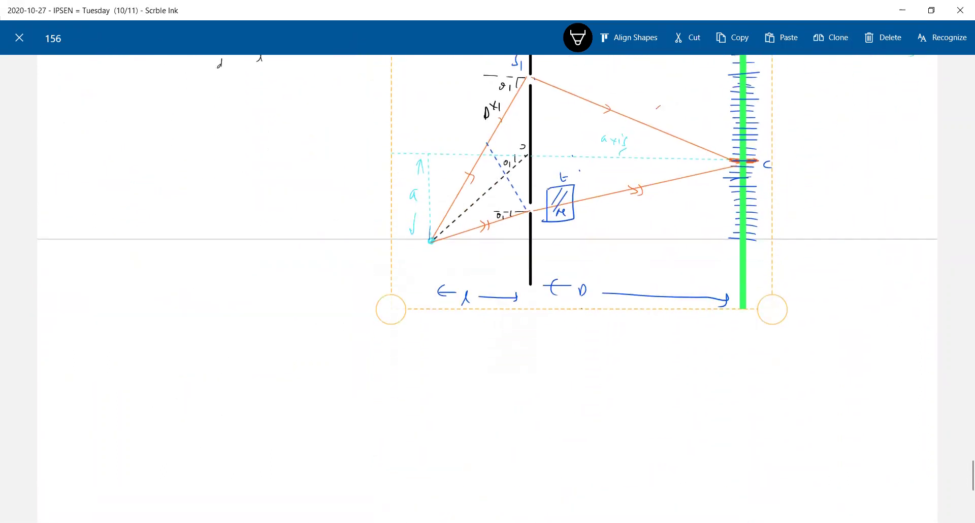
scroll(486, 288, up, 3)
mouse_move(508, 254)
mouse_down()
mouse_move(455, 289)
mouse_move(317, 496)
mouse_up()
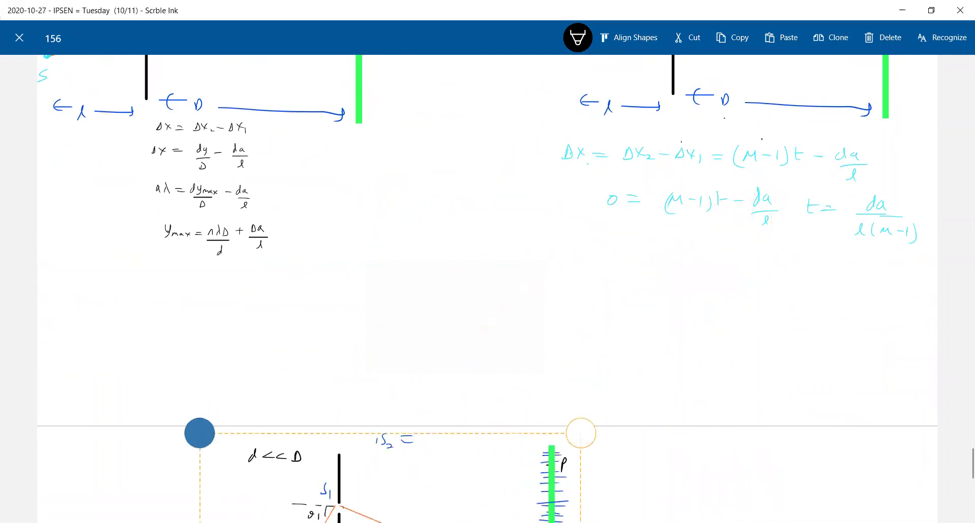
scroll(486, 287, down, 6)
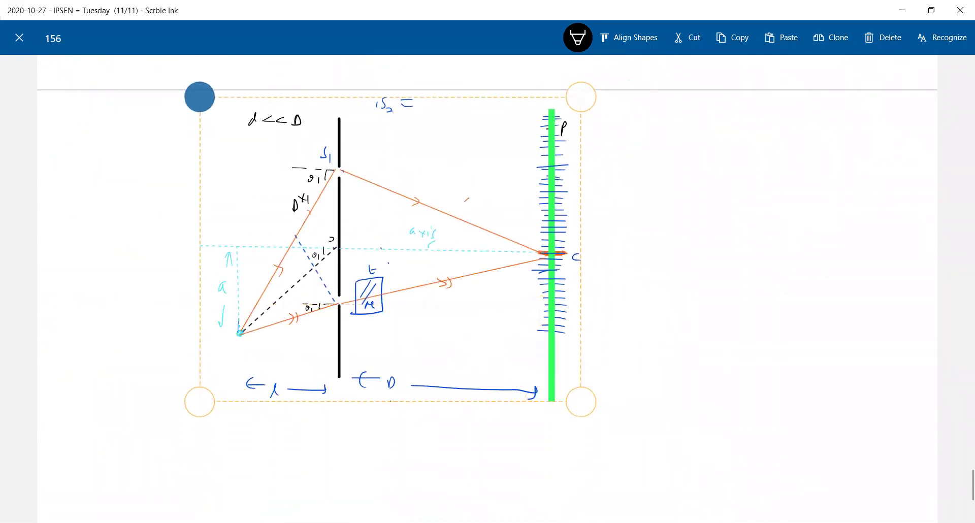
mouse_move(390, 248)
mouse_down()
mouse_move(284, 283)
mouse_move(251, 277)
mouse_up()
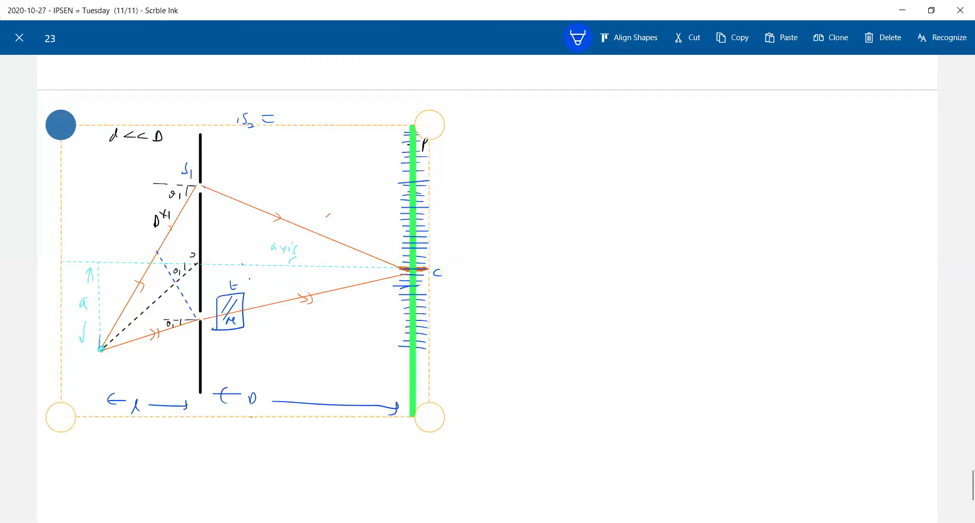
click(19, 38)
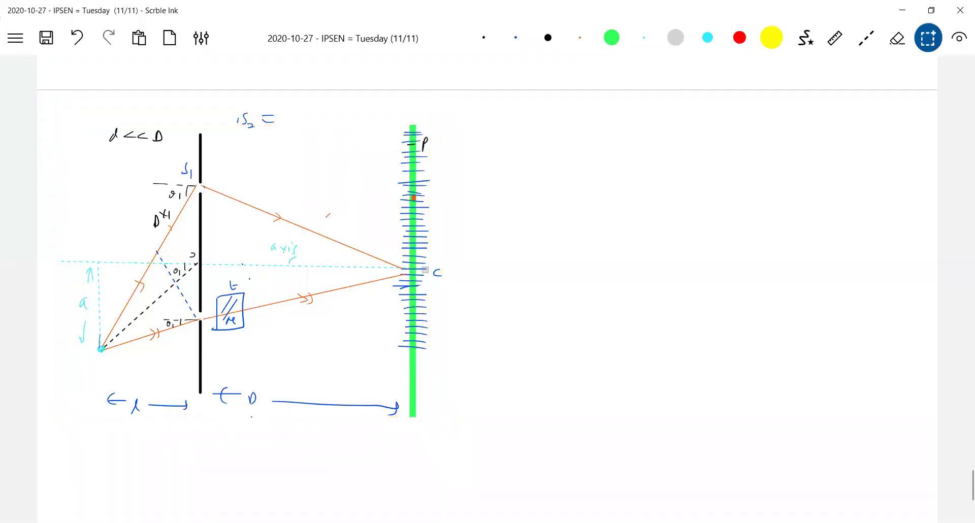
- Erase the maximum mark at C, the old converging rays, the axis label and stray marks
click(580, 37)
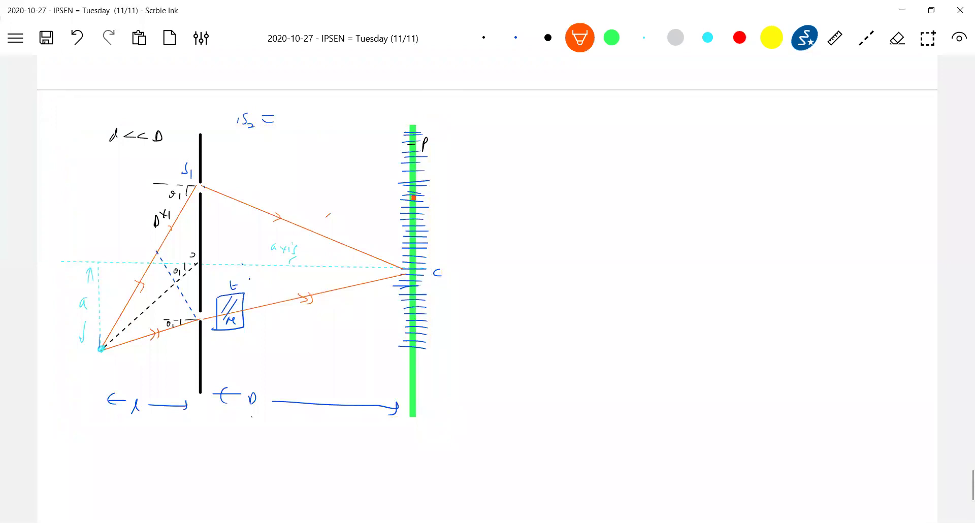
click(328, 238)
click(325, 292)
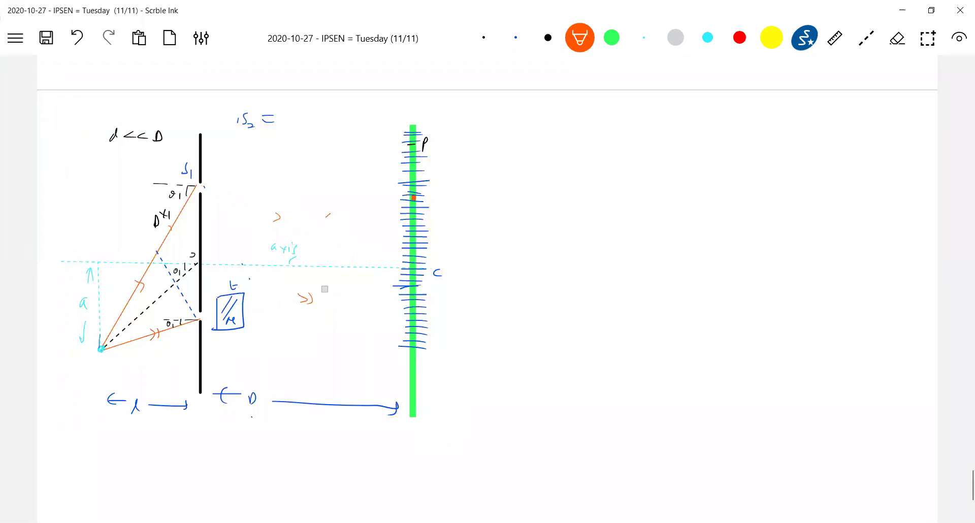
click(304, 298)
click(307, 297)
click(292, 247)
click(277, 217)
click(293, 259)
click(328, 215)
- In orange, mark the new maximum opposite S1 and draw arrowed rays to it from S1 and through the slab
click(579, 37)
click(579, 37)
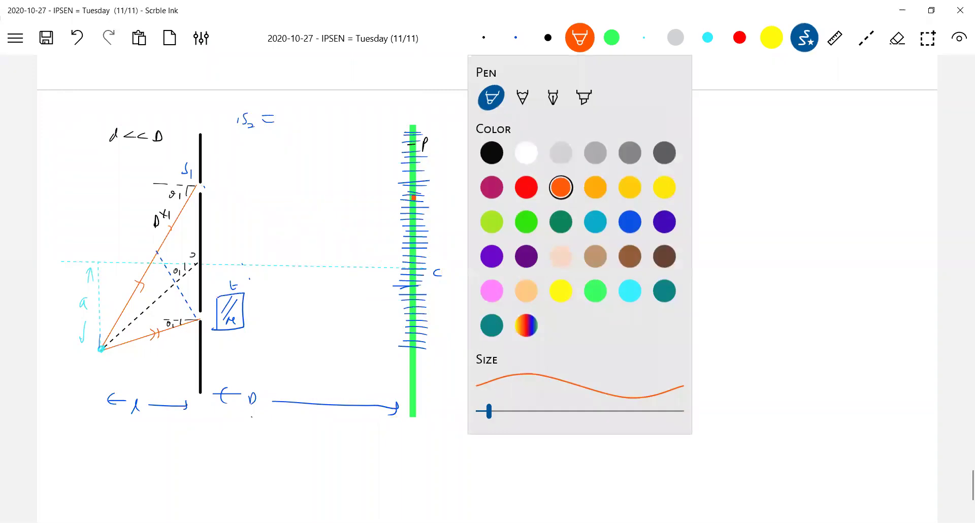
click(579, 38)
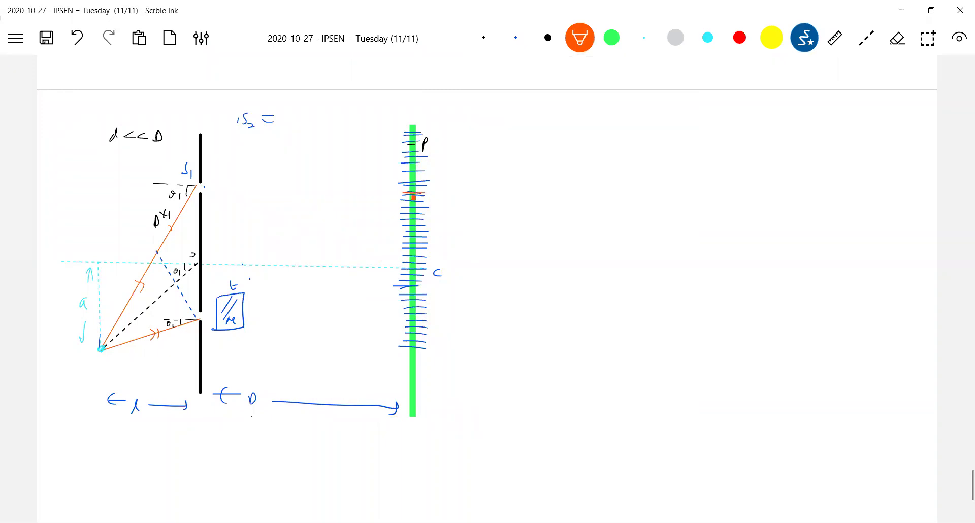
drag(423, 192, 403, 192)
drag(202, 187, 401, 193)
drag(216, 315, 400, 192)
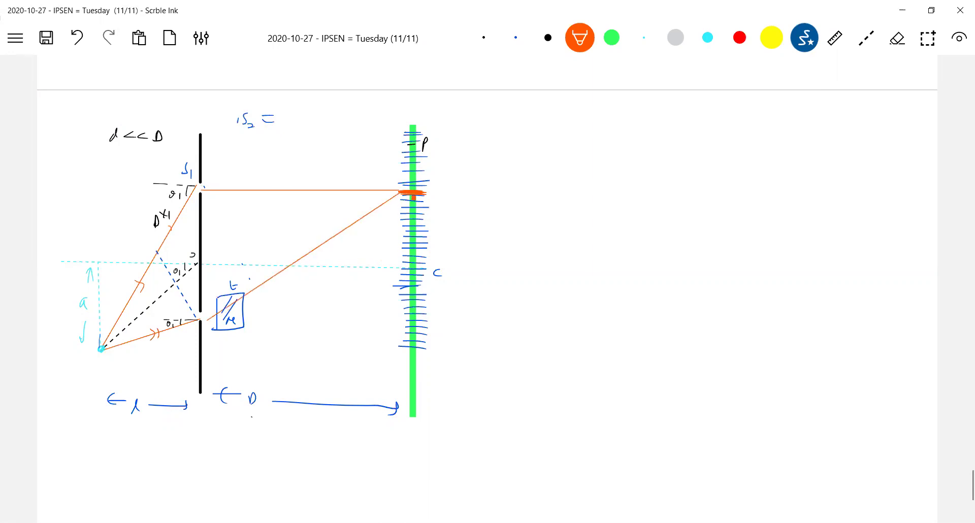
drag(335, 233, 349, 229)
drag(303, 188, 299, 195)
mouse_move(264, 122)
mouse_down()
mouse_move(270, 114)
mouse_move(233, 118)
mouse_up()
scroll(487, 239, down, 1)
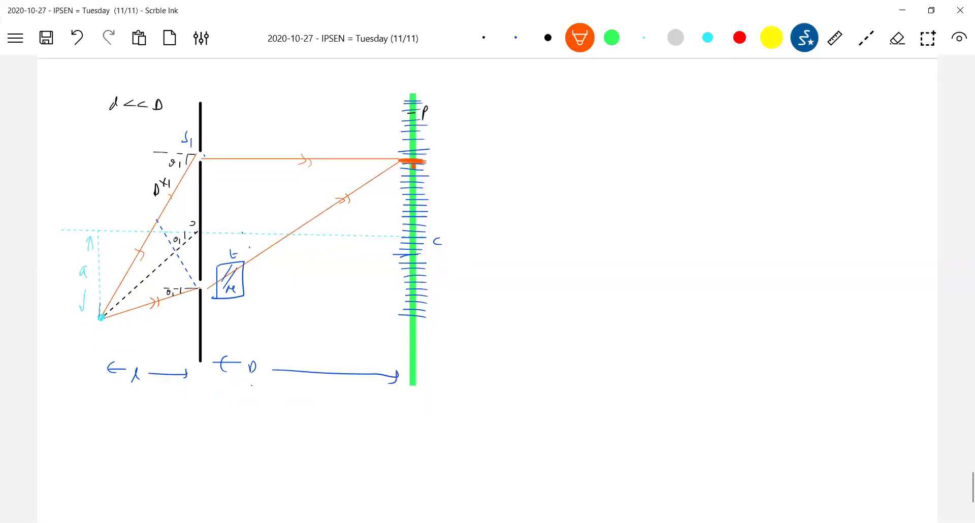
click(515, 38)
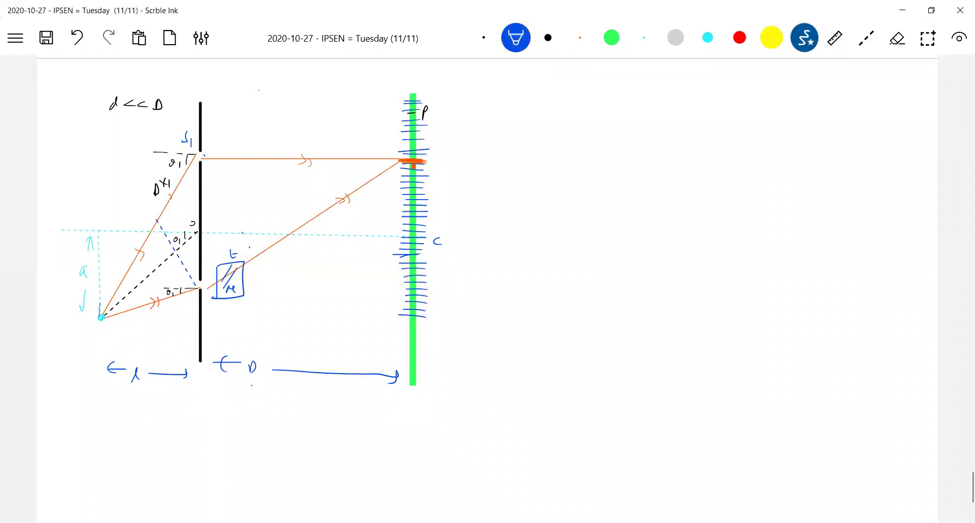
- Write the condition a << l in blue above the diagram
drag(261, 91, 260, 97)
mouse_move(277, 91)
mouse_down()
mouse_move(268, 94)
mouse_move(279, 97)
mouse_up()
drag(294, 91, 295, 96)
drag(302, 87, 304, 97)
- Erase the stray mark and the double arrow, then draw a single arrowhead on the horizontal ray
drag(186, 223, 195, 224)
click(306, 161)
drag(294, 154, 294, 166)
- Label the source S and new maximum P, erase the old P, and write cm beside P
drag(94, 326, 82, 336)
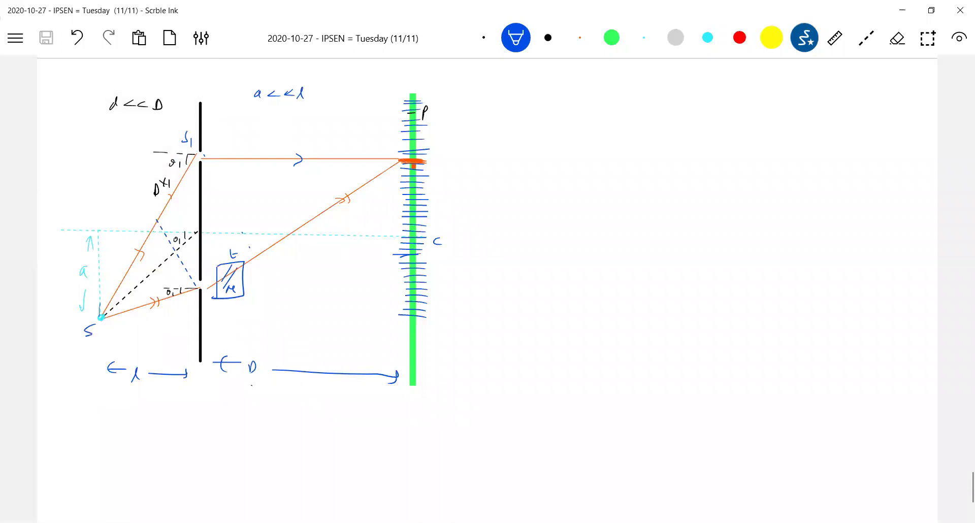
drag(440, 158, 439, 173)
drag(424, 106, 430, 112)
drag(393, 146, 406, 152)
- Begin the path-difference equation with SS₂ + (S₂P − t + μt) and label the lower slit S₂
drag(527, 80, 520, 92)
drag(528, 82, 516, 93)
drag(559, 89, 605, 97)
mouse_move(610, 86)
mouse_down()
mouse_move(611, 97)
mouse_move(635, 91)
mouse_up()
drag(643, 87, 651, 94)
drag(643, 91, 671, 88)
drag(666, 87, 665, 97)
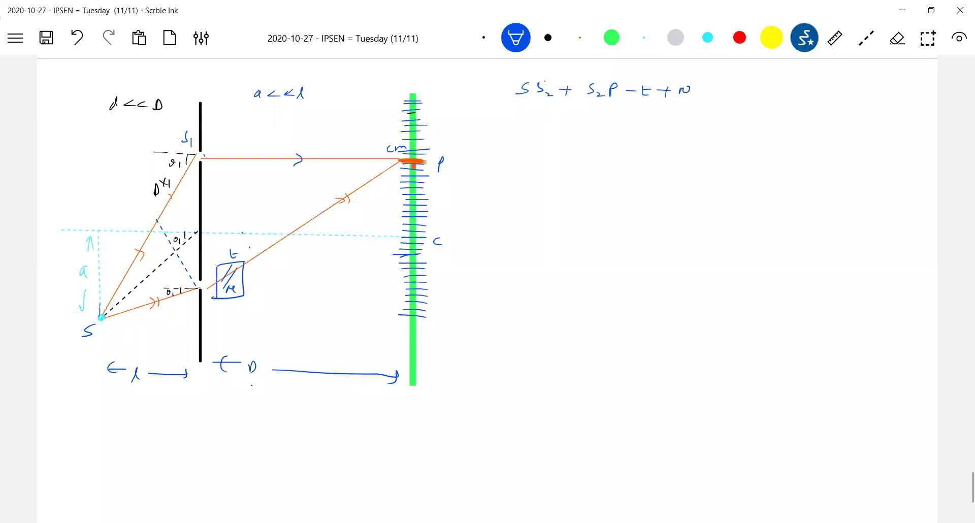
mouse_move(686, 95)
mouse_down()
mouse_move(702, 86)
mouse_move(709, 96)
mouse_move(690, 94)
mouse_up()
drag(591, 74, 588, 105)
drag(187, 303, 182, 311)
- Finish the equation with − SS₁ + S₁P = nλ and start a second line with SS₂
drag(727, 92, 770, 98)
drag(781, 96, 782, 101)
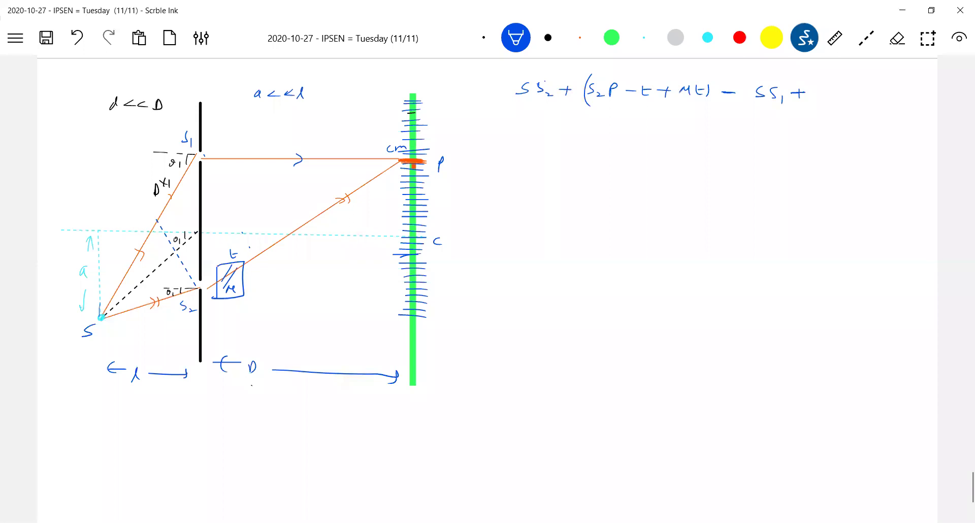
key(ctrl+z)
drag(791, 93, 815, 95)
drag(822, 94, 832, 88)
drag(832, 87, 863, 90)
drag(851, 96, 863, 95)
drag(876, 98, 891, 98)
drag(893, 82, 901, 100)
mouse_move(528, 135)
mouse_down()
mouse_move(516, 148)
mouse_move(533, 149)
mouse_up()
drag(546, 149, 558, 154)
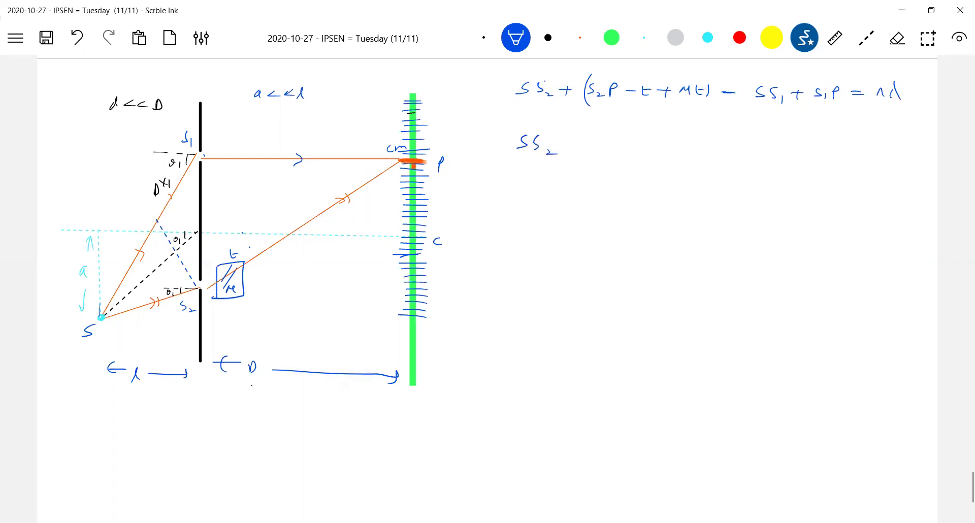
- On line two, add SS₁ after SS₂, bracket SS₂ − SS₁, and begin the S₂P − S₁P term
drag(593, 137, 584, 149)
mouse_move(606, 138)
mouse_down()
mouse_move(599, 147)
mouse_move(612, 166)
mouse_up()
drag(515, 123, 520, 160)
drag(641, 148, 653, 148)
mouse_move(648, 146)
mouse_down()
mouse_move(648, 155)
mouse_move(670, 152)
mouse_up()
drag(680, 150, 687, 155)
drag(689, 145, 717, 149)
drag(724, 147, 720, 155)
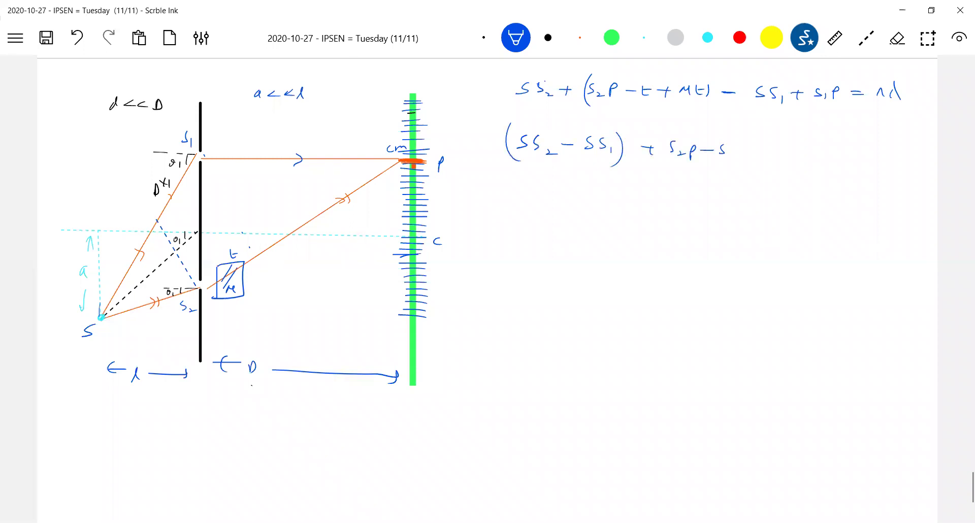
- Bracket the SS₁ … S₁P group on line one and complete the bracketed S₂P − S₁P term
drag(759, 75, 758, 113)
drag(842, 75, 840, 113)
drag(731, 149, 732, 159)
mouse_move(739, 146)
mouse_down()
mouse_move(738, 159)
mouse_move(744, 152)
mouse_up()
drag(748, 141, 753, 158)
drag(679, 127, 674, 161)
- Finish line two with + (μ−1)t = nλ
mouse_move(782, 145)
mouse_down()
mouse_move(782, 154)
mouse_move(823, 148)
mouse_up()
drag(829, 143, 829, 151)
mouse_move(836, 139)
mouse_down()
mouse_move(838, 158)
mouse_move(793, 160)
mouse_move(848, 151)
mouse_up()
drag(844, 143, 872, 145)
mouse_move(877, 149)
mouse_down()
mouse_move(885, 143)
mouse_move(893, 153)
mouse_up()
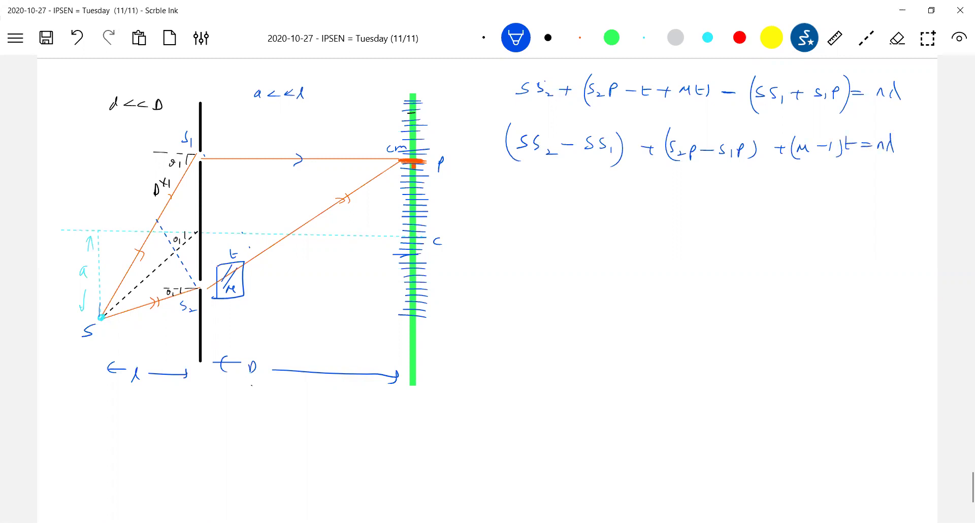
- Start line three as − (SS₁ − SS₂) +, erasing a premature − da/l
drag(535, 196, 580, 206)
drag(565, 214, 572, 222)
mouse_move(568, 194)
mouse_down()
mouse_move(549, 199)
mouse_move(574, 204)
mouse_move(568, 221)
mouse_move(541, 208)
mouse_up()
mouse_move(562, 196)
mouse_down()
mouse_move(558, 221)
mouse_move(607, 211)
mouse_up()
mouse_move(620, 202)
mouse_down()
mouse_move(613, 214)
mouse_move(625, 215)
mouse_up()
mouse_move(633, 212)
mouse_down()
mouse_move(645, 223)
mouse_move(674, 207)
mouse_up()
mouse_move(670, 204)
mouse_down()
mouse_move(670, 215)
mouse_move(705, 213)
mouse_up()
- Complete line three with dy/D + (μ−1) = nλ
drag(709, 202, 713, 216)
mouse_move(700, 222)
mouse_down()
mouse_move(725, 222)
mouse_move(711, 239)
mouse_up()
drag(728, 215, 757, 219)
mouse_move(765, 215)
mouse_down()
mouse_move(775, 208)
mouse_move(736, 219)
mouse_up()
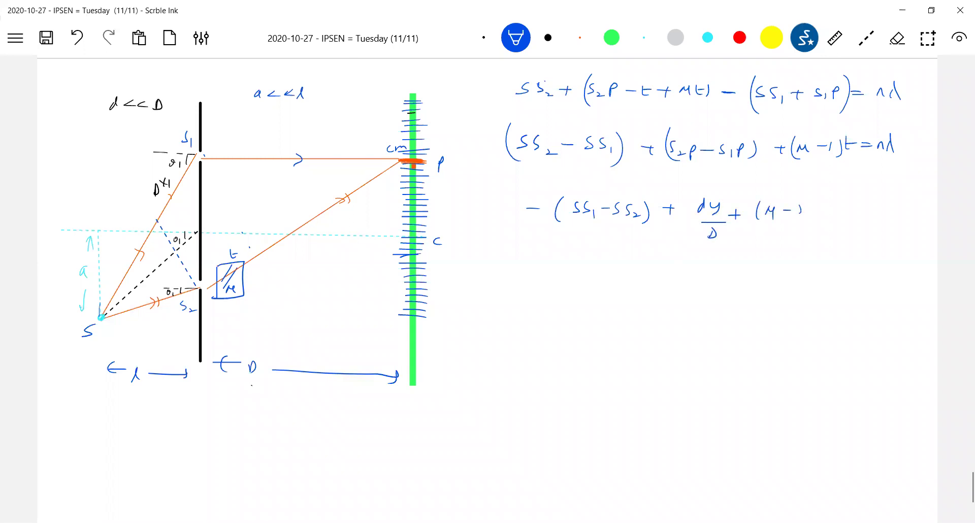
drag(800, 203, 797, 216)
mouse_move(807, 201)
mouse_down()
mouse_move(808, 215)
mouse_move(836, 208)
mouse_up()
drag(845, 210, 852, 209)
mouse_move(856, 209)
mouse_down()
mouse_move(860, 200)
mouse_move(862, 208)
mouse_up()
- Write line four as − da/l + dy/D
drag(550, 252, 564, 252)
mouse_move(582, 242)
mouse_down()
mouse_move(582, 259)
mouse_move(599, 262)
mouse_up()
drag(583, 269, 588, 282)
drag(611, 253, 625, 252)
mouse_move(619, 247)
mouse_down()
mouse_move(617, 259)
mouse_move(645, 260)
mouse_up()
drag(649, 244, 660, 265)
mouse_move(642, 271)
mouse_down()
mouse_move(669, 271)
mouse_move(651, 284)
mouse_move(687, 261)
mouse_up()
mouse_move(682, 256)
mouse_down()
mouse_move(681, 268)
mouse_move(700, 271)
mouse_move(722, 259)
mouse_up()
- Fix the (μ−1) bracket on line three, and end line four with (μ−1)t = nλ
drag(726, 260, 741, 266)
drag(744, 252, 747, 269)
drag(799, 202, 795, 216)
drag(796, 200, 796, 224)
mouse_move(756, 249)
mouse_down()
mouse_move(758, 264)
mouse_move(776, 259)
mouse_up()
drag(766, 263, 778, 262)
drag(781, 264, 797, 265)
drag(795, 256, 791, 265)
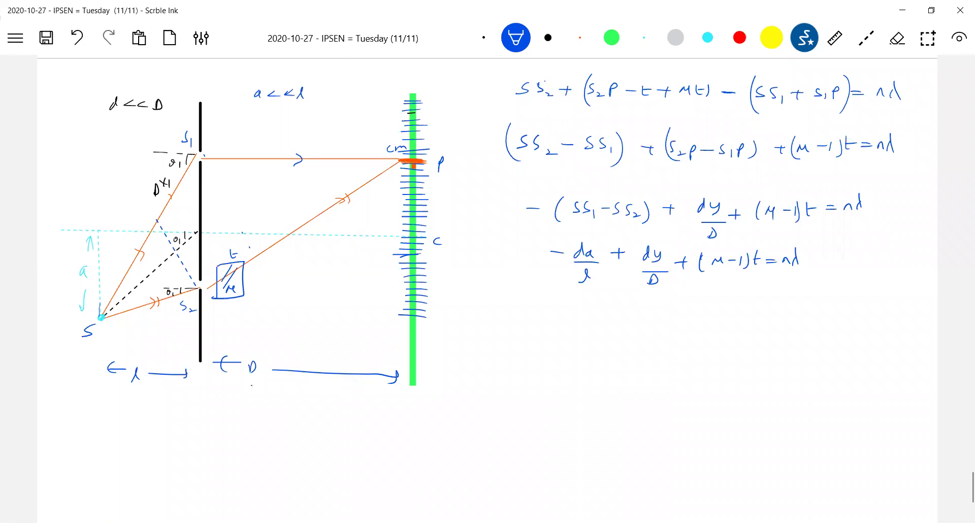
- Begin a new line with − da/l +, undoing an extra d
drag(580, 318, 586, 318)
drag(601, 315, 602, 323)
drag(609, 314, 611, 322)
mouse_move(595, 327)
mouse_down()
mouse_move(617, 326)
mouse_move(606, 343)
mouse_up()
drag(623, 323, 629, 327)
mouse_move(651, 310)
mouse_down()
mouse_move(649, 321)
mouse_move(666, 322)
mouse_move(658, 329)
mouse_up()
key(ctrl+z)
key(ctrl+z)
- Continue the line with (d/D)(d/2) + (μ−1)t = 0
drag(648, 334, 654, 343)
drag(673, 312, 682, 328)
drag(671, 333, 680, 338)
drag(689, 322, 702, 321)
mouse_move(696, 316)
mouse_down()
mouse_move(694, 327)
mouse_move(715, 331)
mouse_move(749, 322)
mouse_up()
mouse_move(754, 314)
mouse_down()
mouse_move(754, 326)
mouse_move(771, 325)
mouse_move(756, 330)
mouse_move(793, 314)
mouse_up()
drag(783, 319, 793, 319)
mouse_move(803, 322)
mouse_down()
mouse_move(820, 322)
mouse_move(824, 311)
mouse_move(813, 314)
mouse_up()
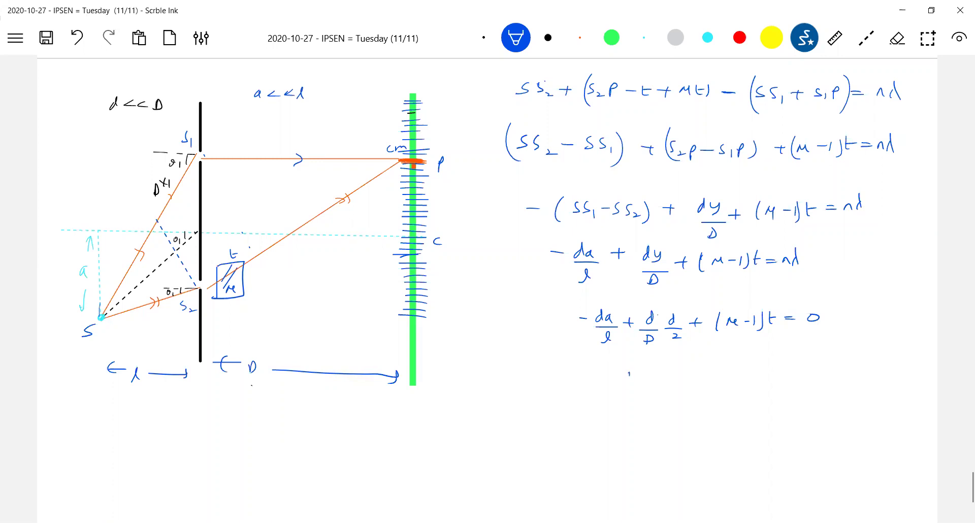
- Write t = da/l − d²/2D beneath it
drag(628, 375, 635, 385)
drag(628, 377, 636, 376)
drag(644, 379, 696, 383)
drag(705, 373, 708, 381)
mouse_move(690, 386)
mouse_down()
mouse_move(713, 387)
mouse_move(699, 401)
mouse_up()
drag(721, 377, 757, 382)
mouse_move(766, 367)
mouse_down()
mouse_move(764, 385)
mouse_move(776, 385)
mouse_up()
mouse_move(760, 390)
mouse_down()
mouse_move(775, 391)
mouse_move(772, 400)
mouse_up()
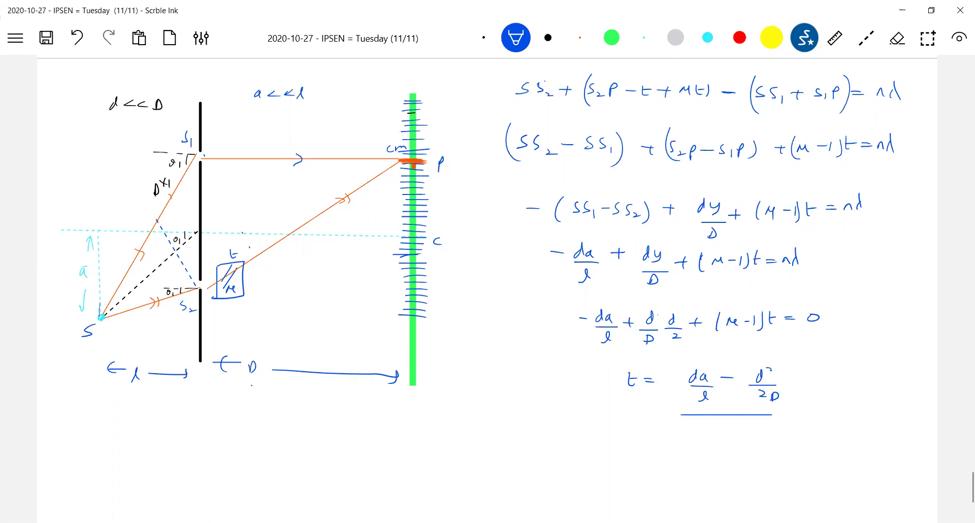